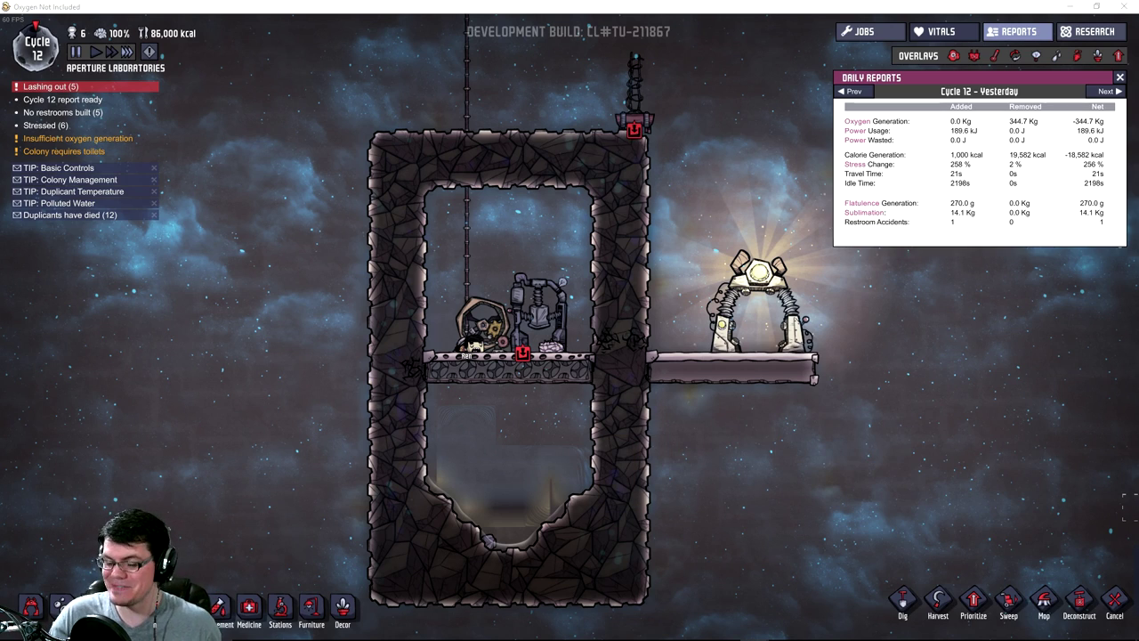
Check the daily reports for cycles 13 and 12, and inspect the attribute stats of the sleeping duplicant beside the manual generator.
click(1104, 92)
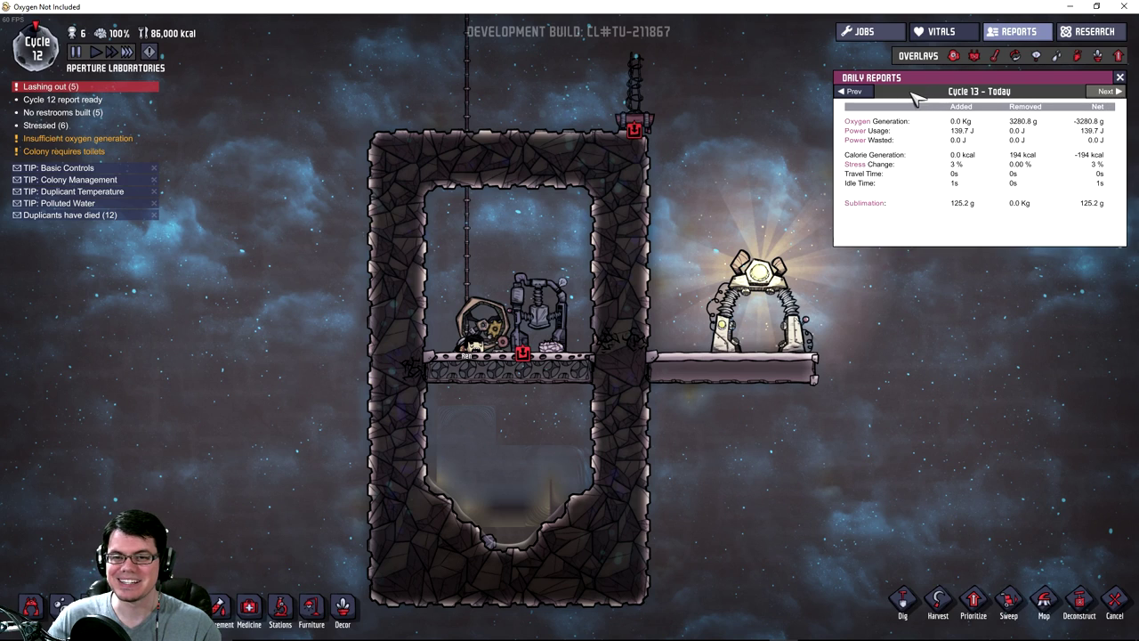
click(850, 91)
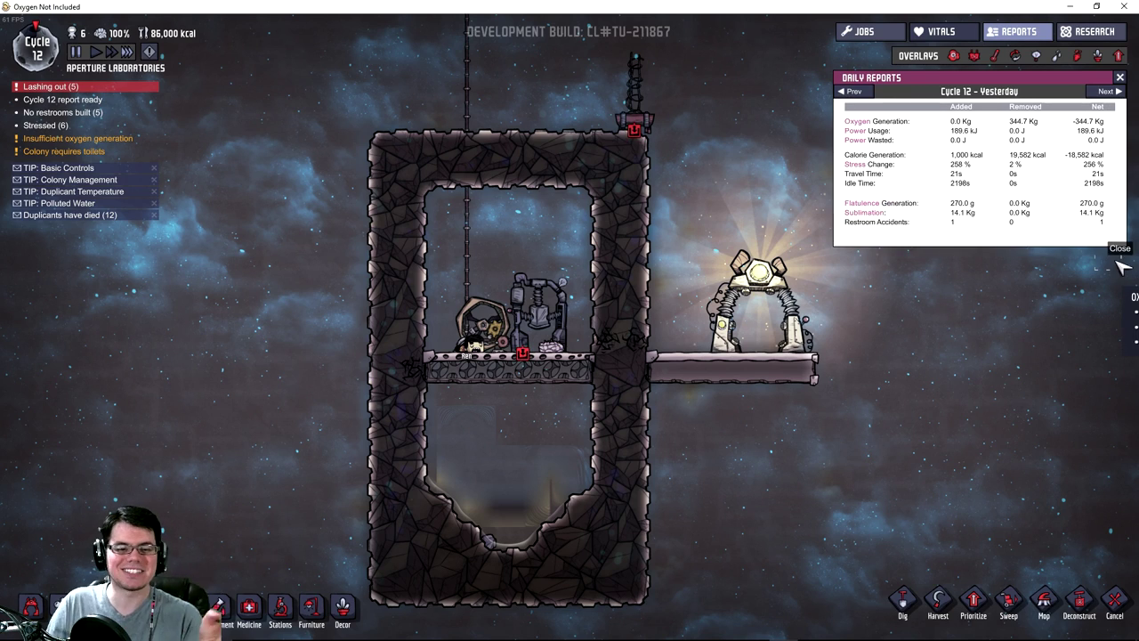
click(475, 345)
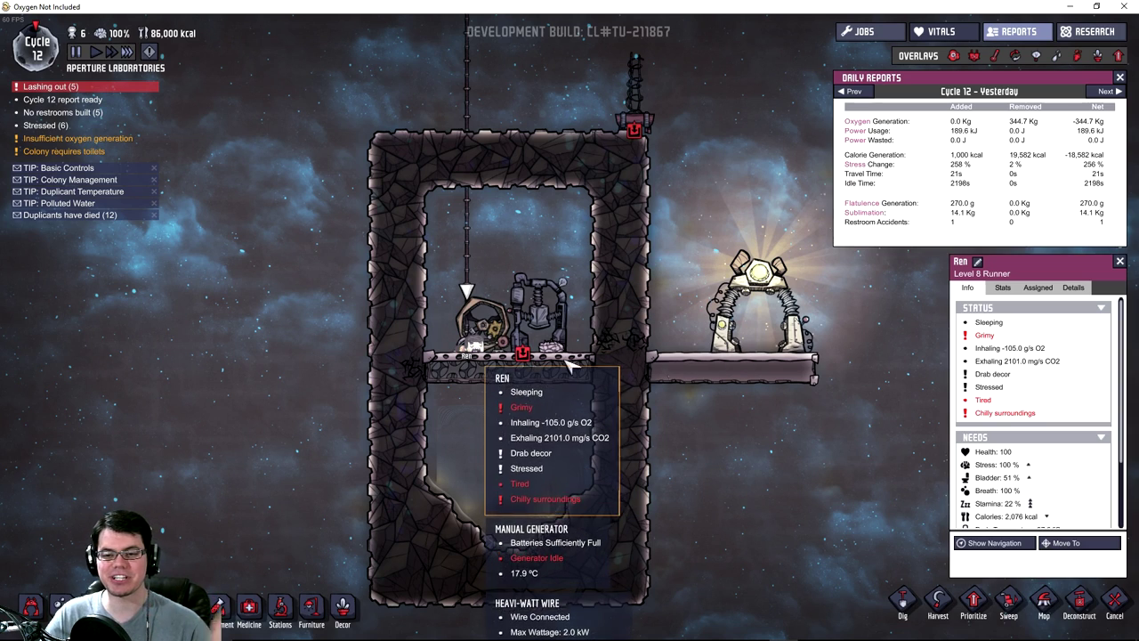
click(1003, 287)
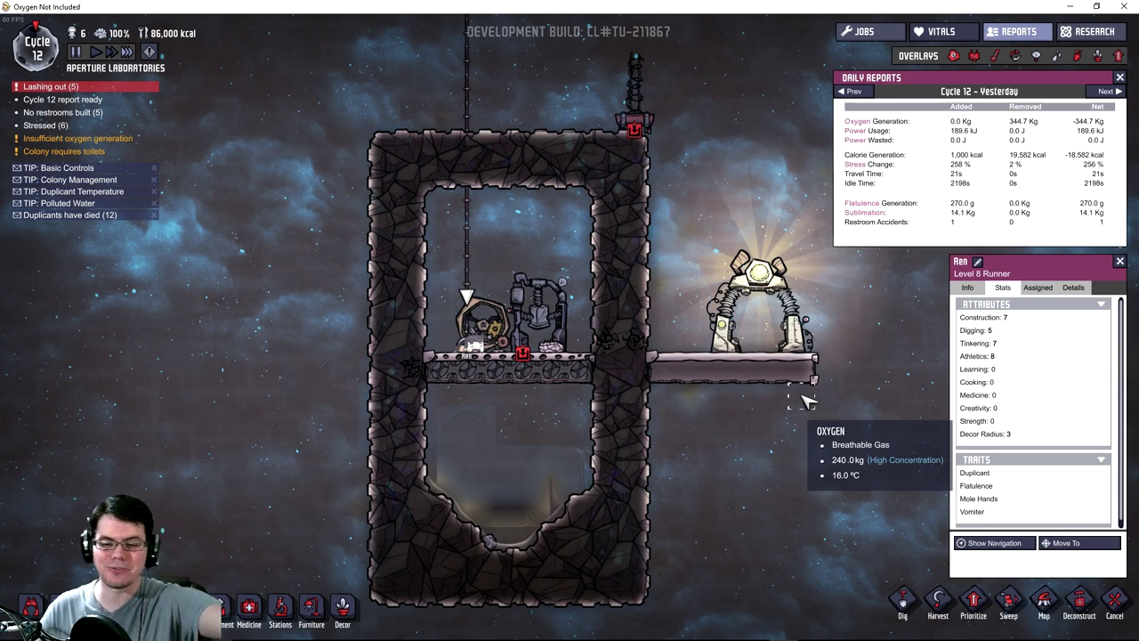
mouse_move(997, 358)
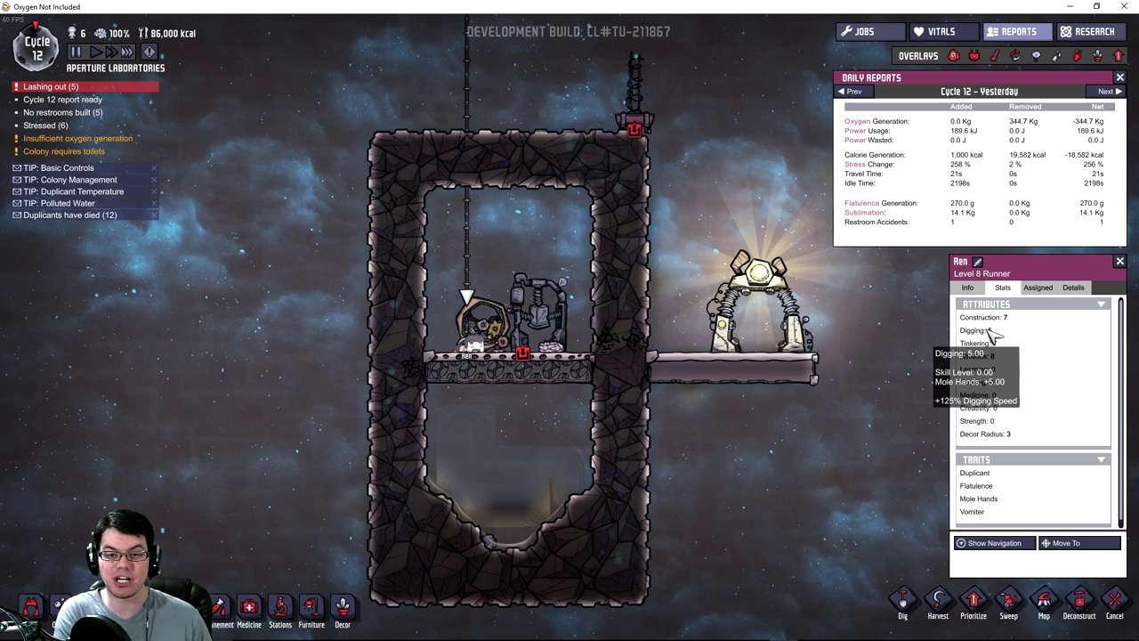
Switch to the Oxygen Not Included spreadsheet and examine the cycle times, the Level column and the hamster wheel's watts and kJ.
key(alt+Tab)
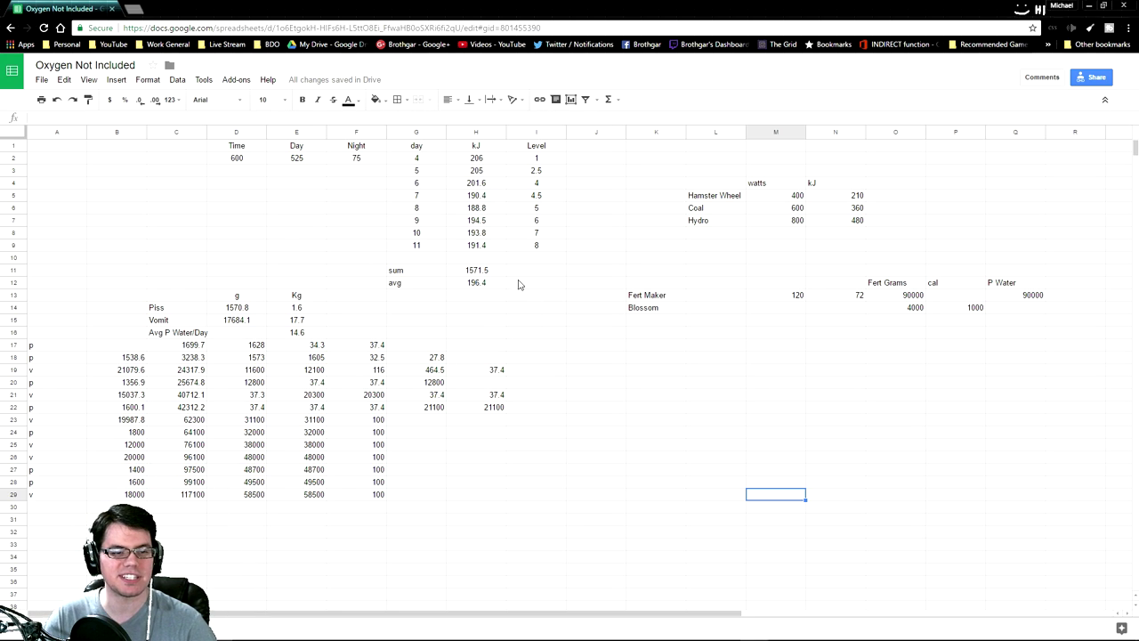
click(247, 167)
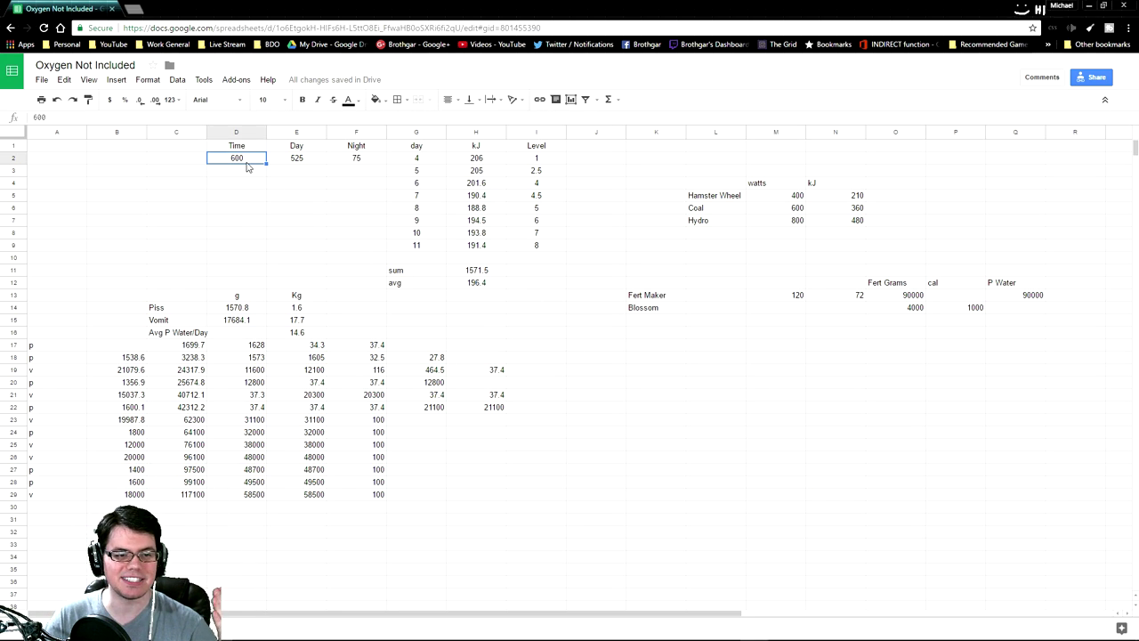
click(307, 159)
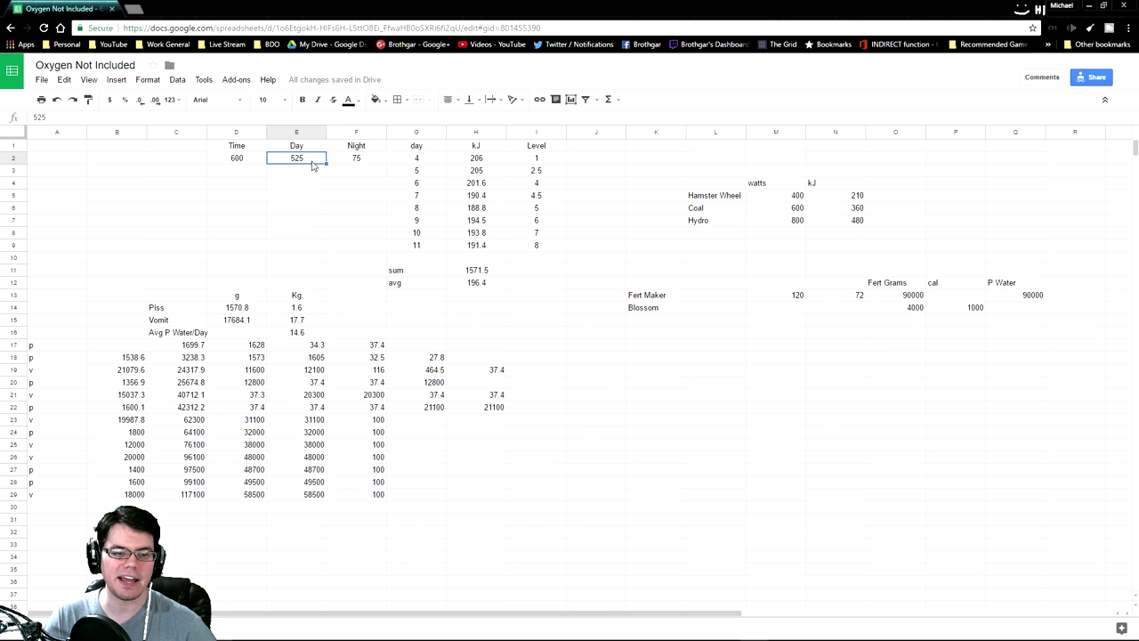
click(364, 159)
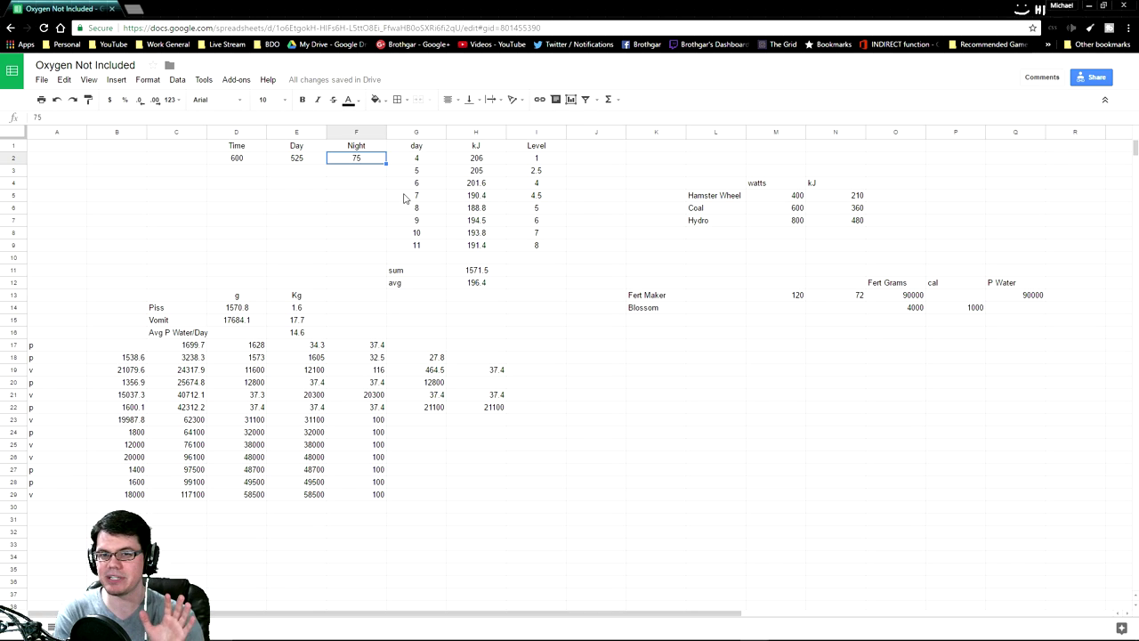
click(797, 197)
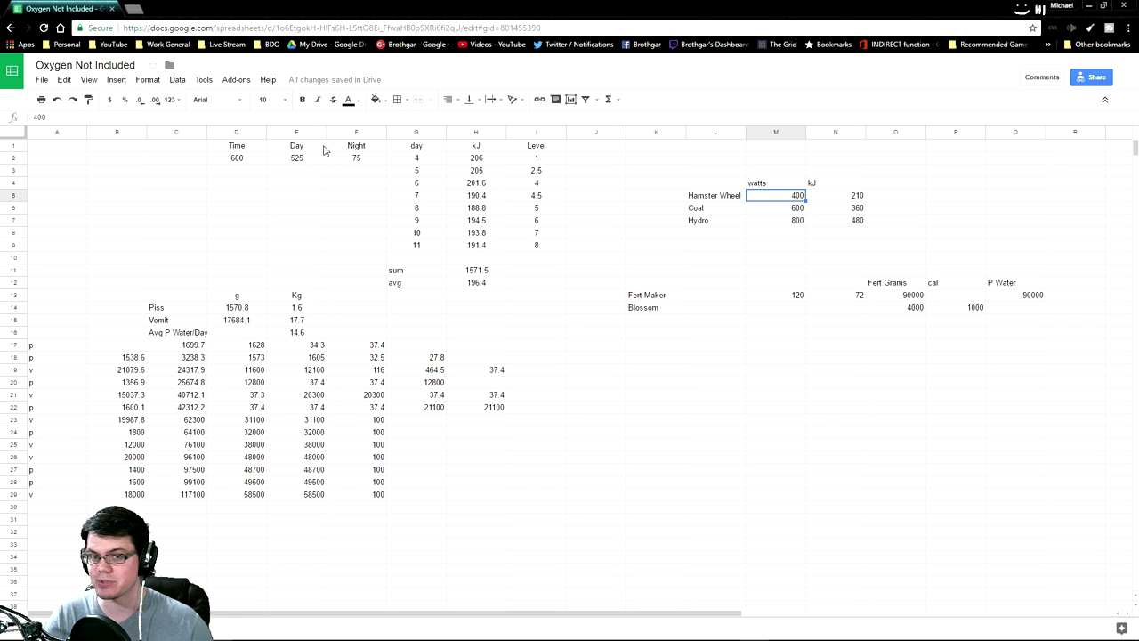
click(818, 199)
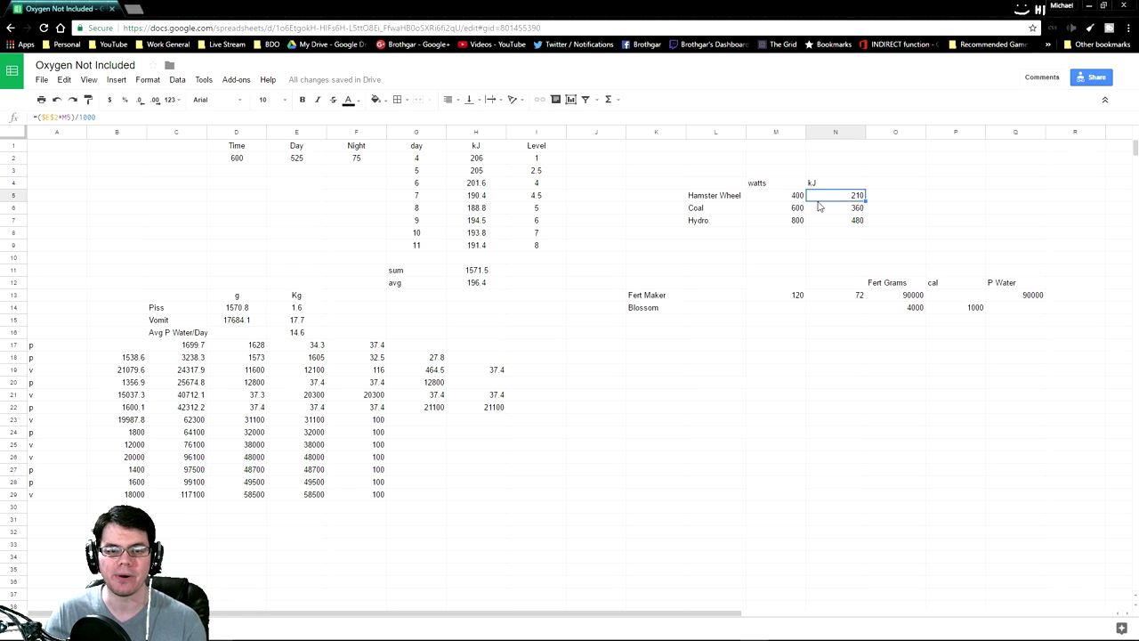
click(586, 174)
drag(537, 159, 552, 247)
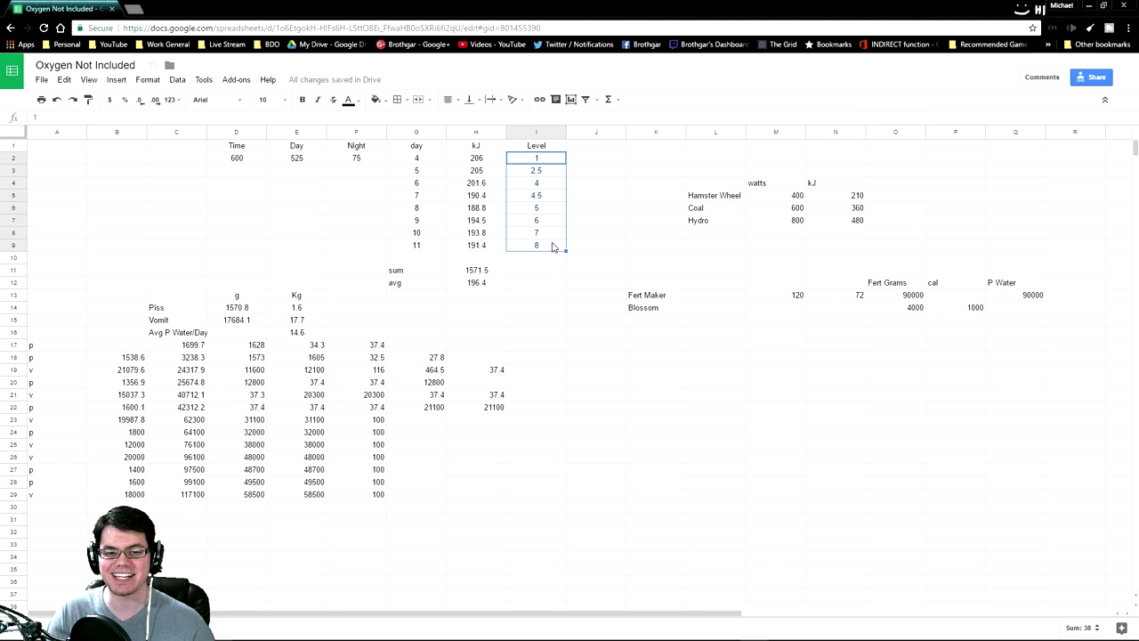
click(600, 247)
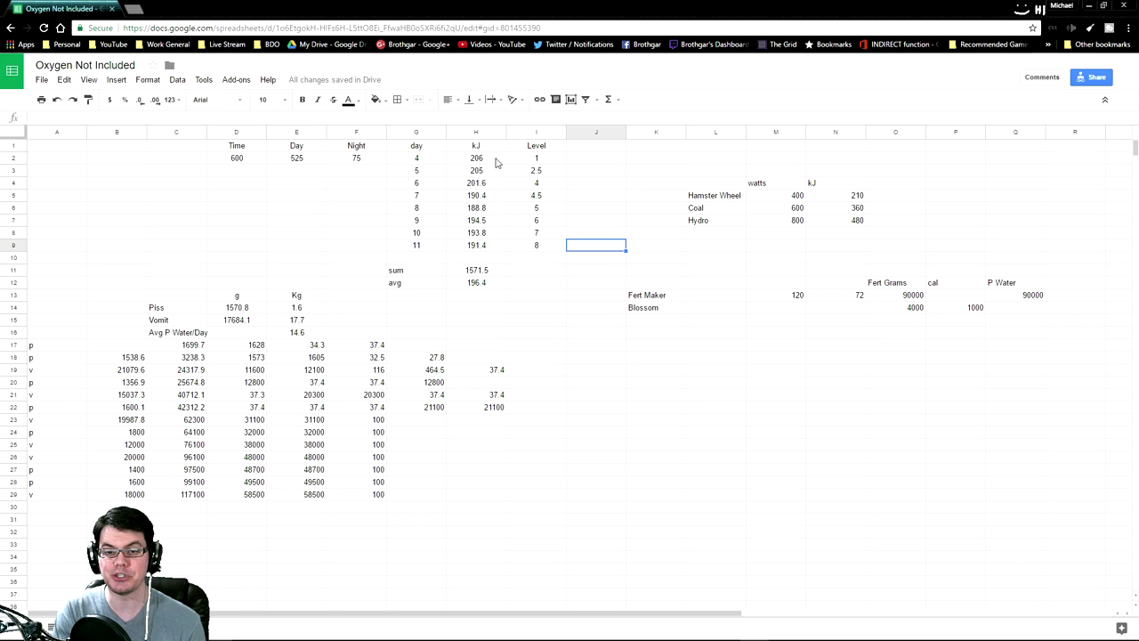
click(762, 203)
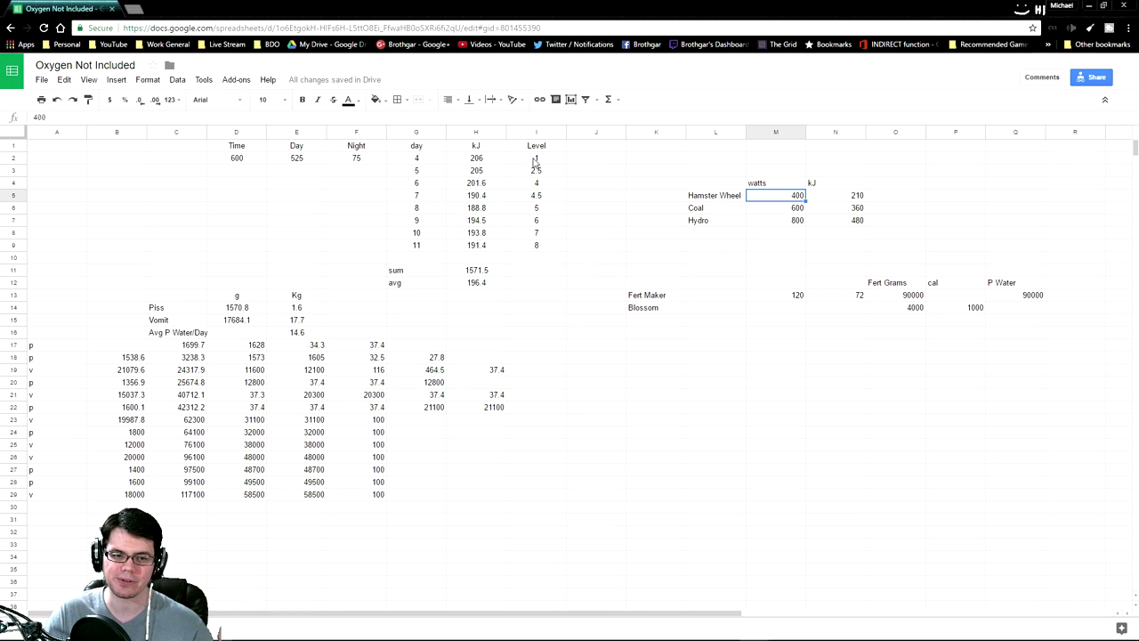
Enter the formula =(H12*1000)/600 in I12 to convert the average daily kJ into watts over a full cycle.
click(481, 283)
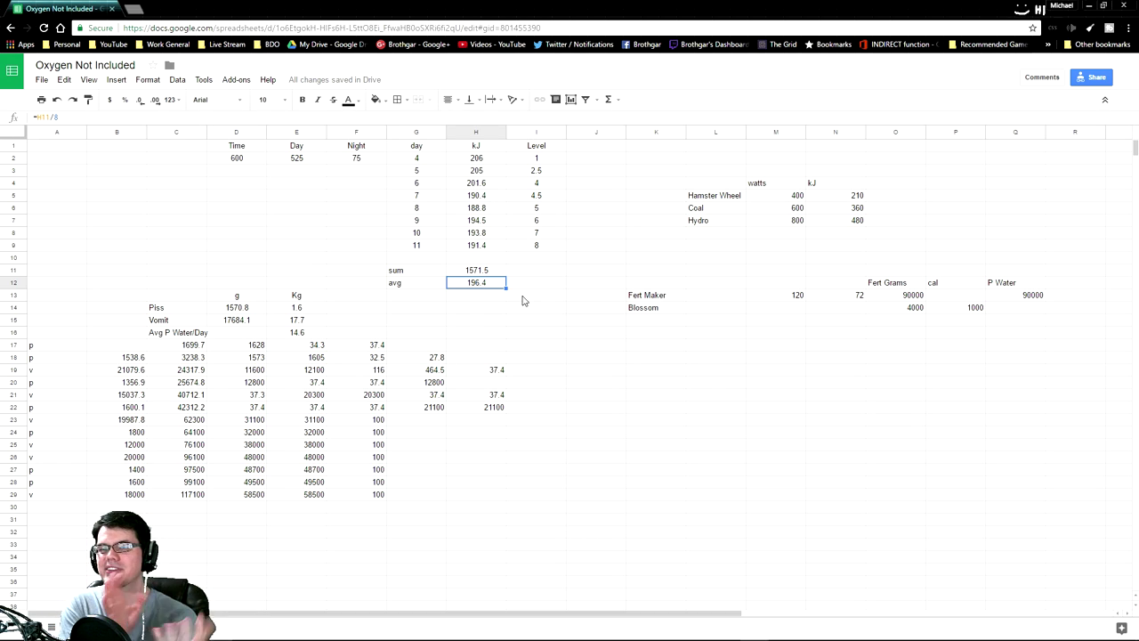
key(Right)
text(=(H12*1000))
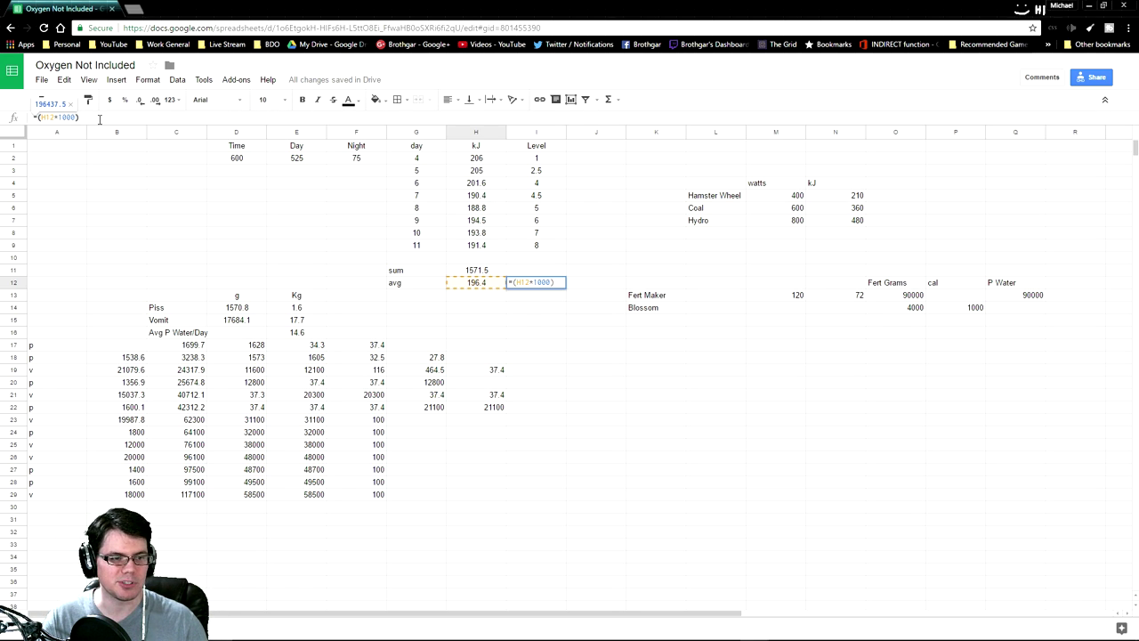
text(/6)
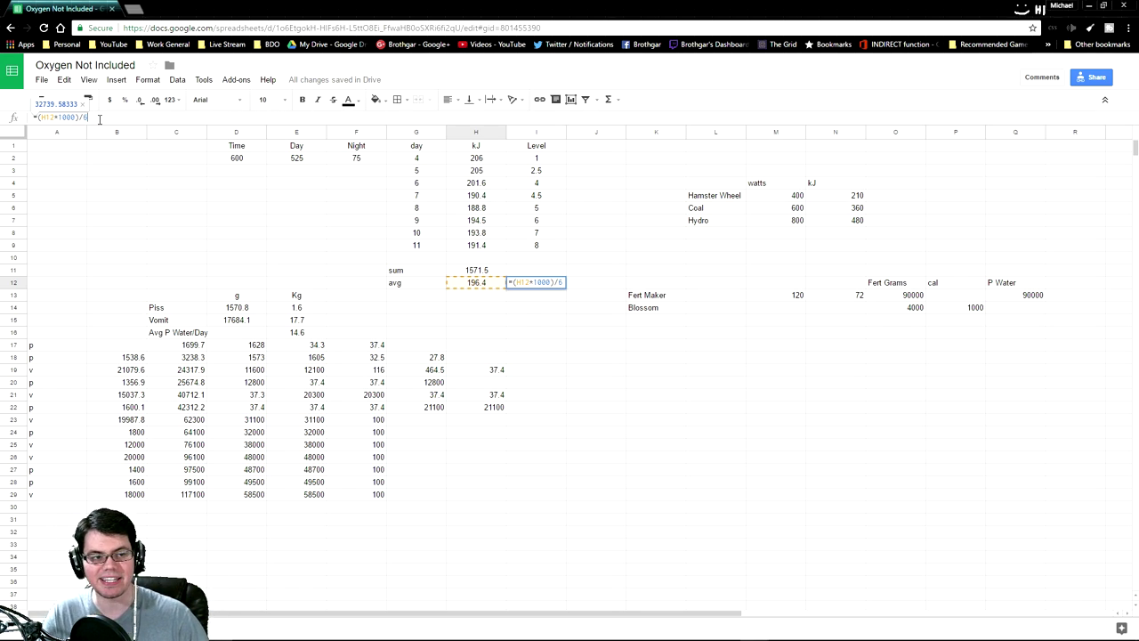
text(00)
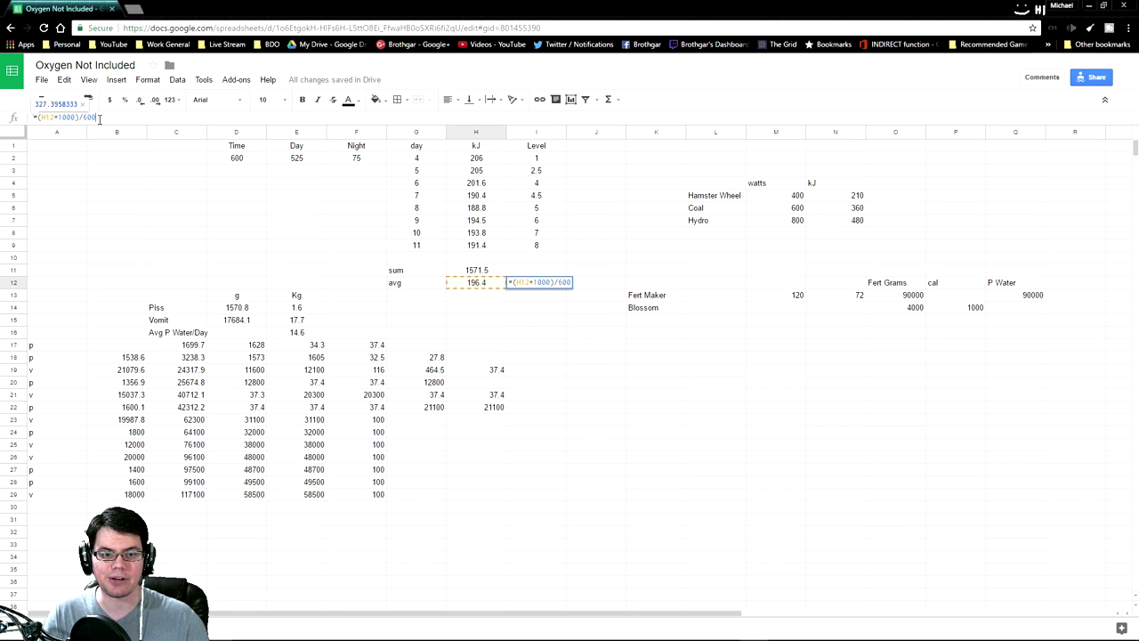
key(Return)
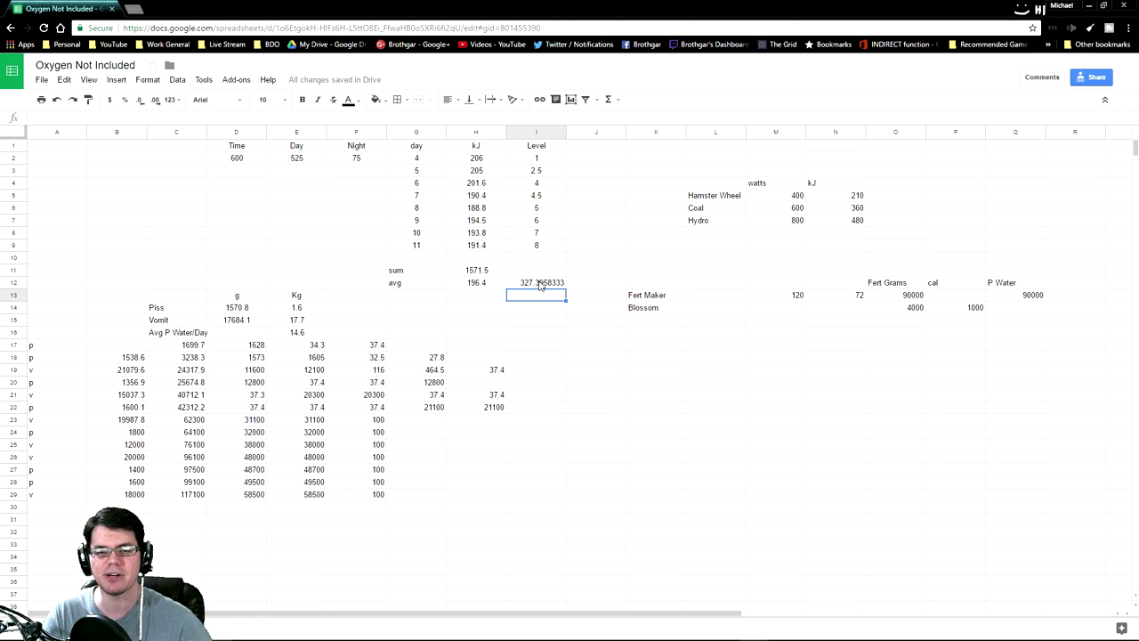
Reduce the average wattage in I12 to two decimal places.
click(552, 283)
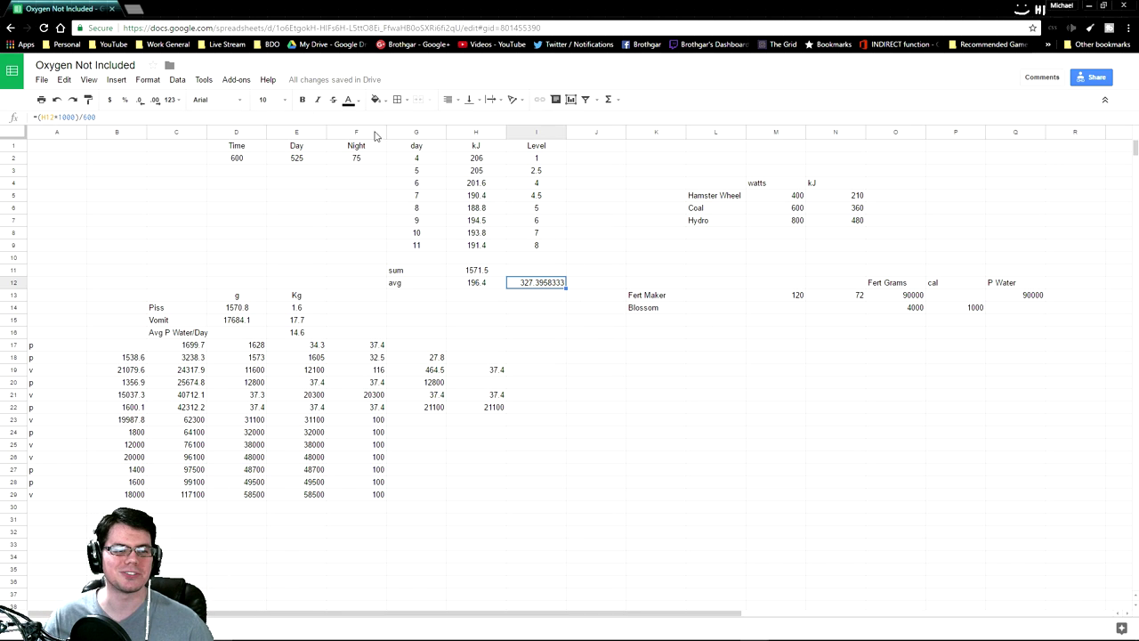
click(141, 100)
click(141, 100)
click(140, 99)
click(140, 100)
click(141, 100)
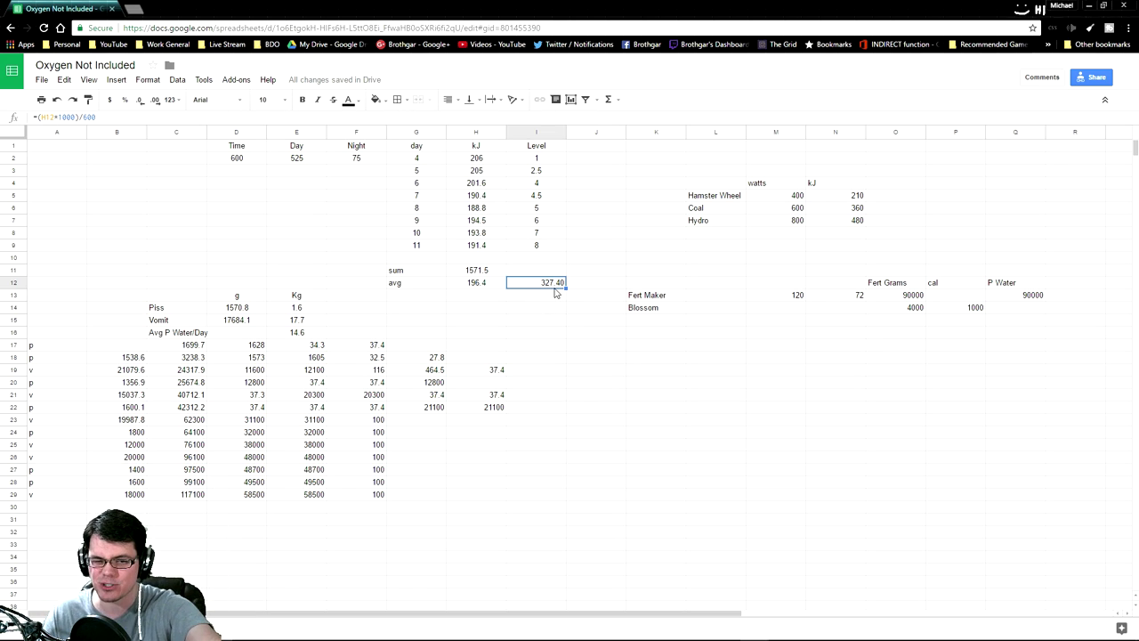
Compare the average daily kJ in H12 with the kJ values of the Hamster Wheel, Coal and Hydro generators.
click(487, 283)
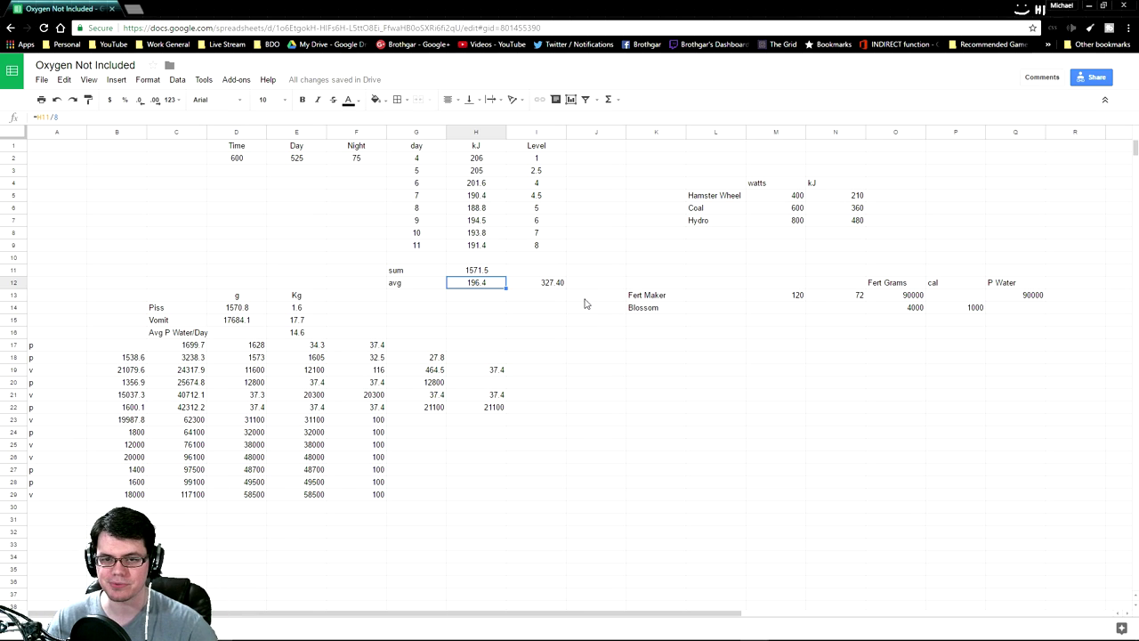
click(789, 260)
click(728, 200)
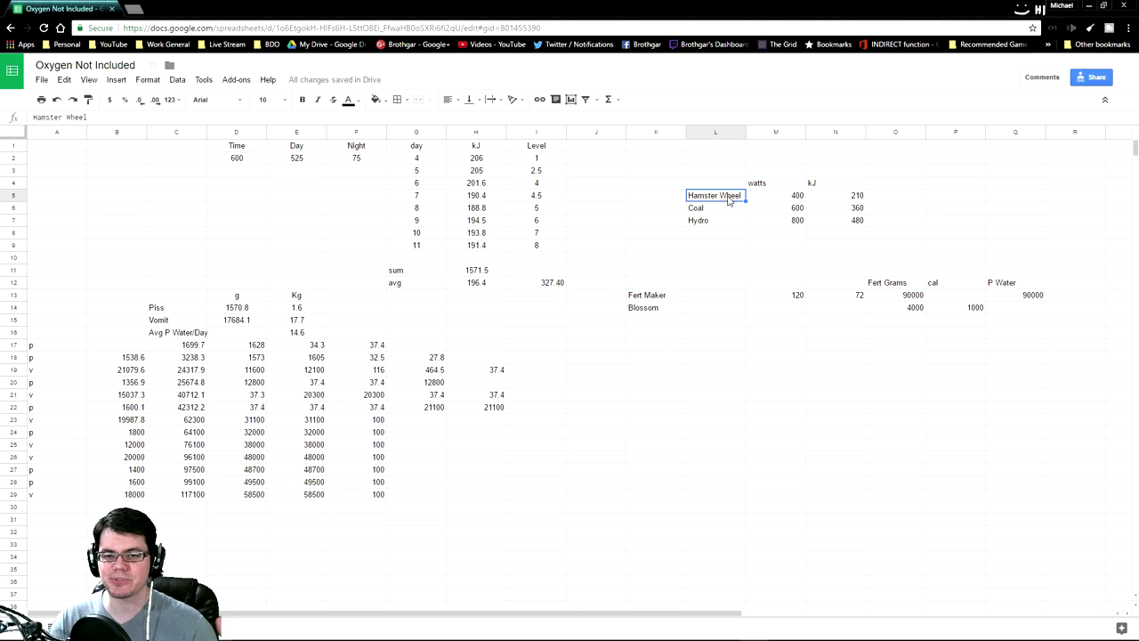
click(857, 210)
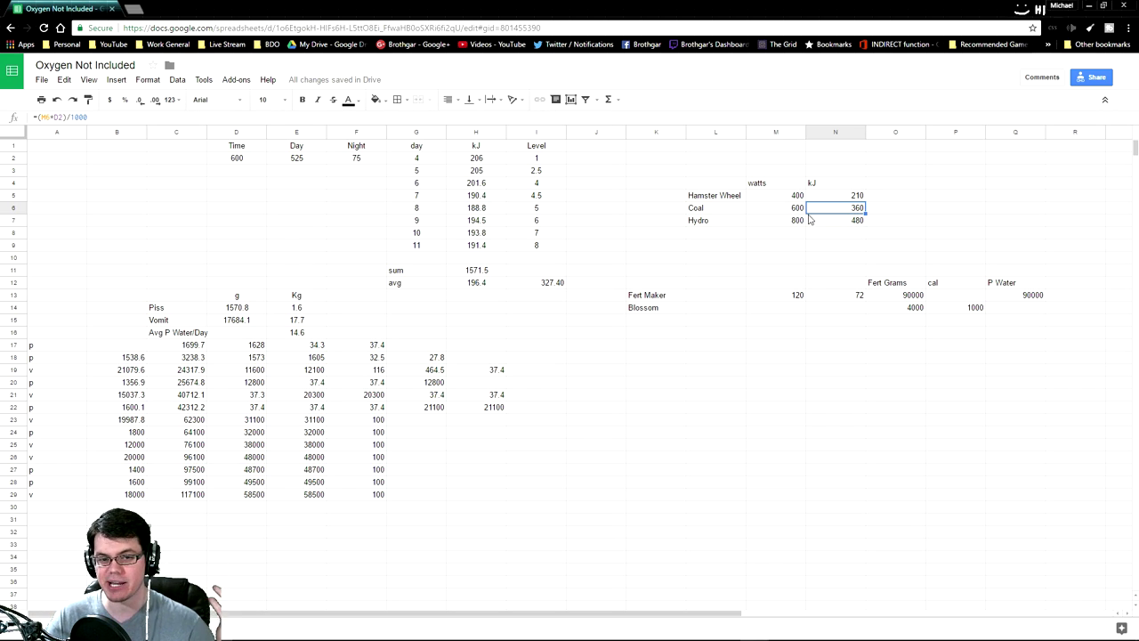
click(851, 197)
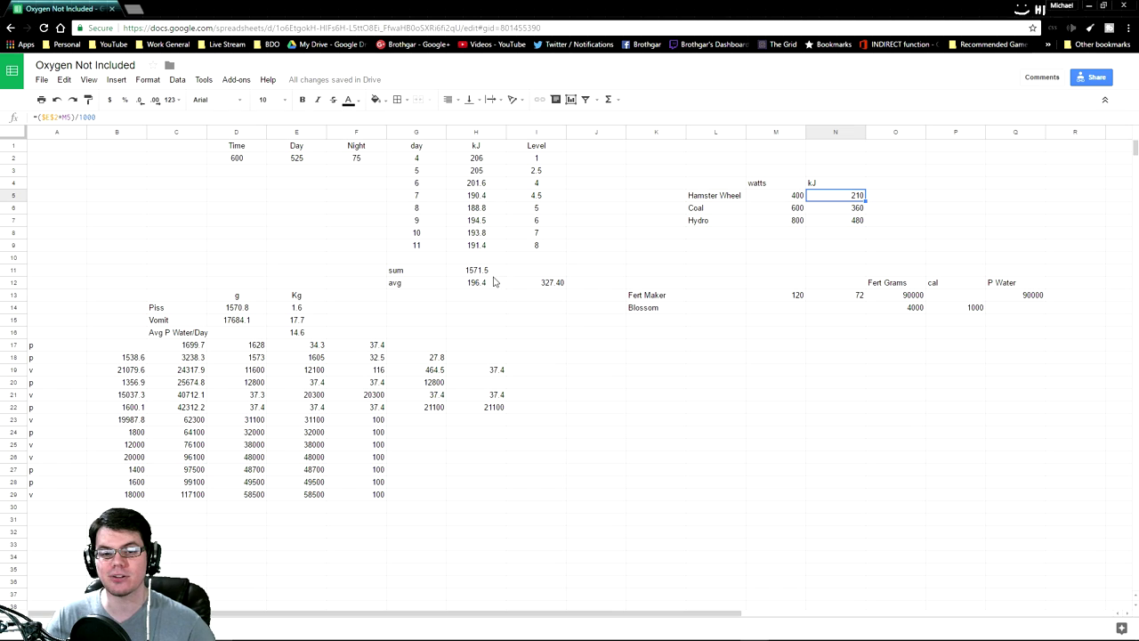
click(481, 285)
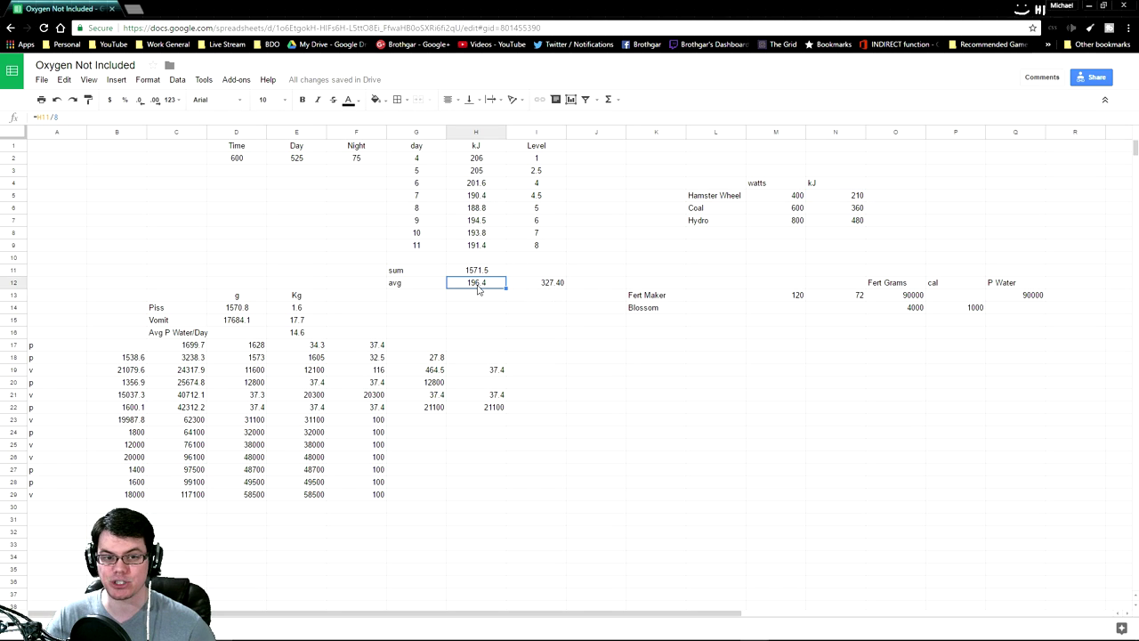
click(853, 221)
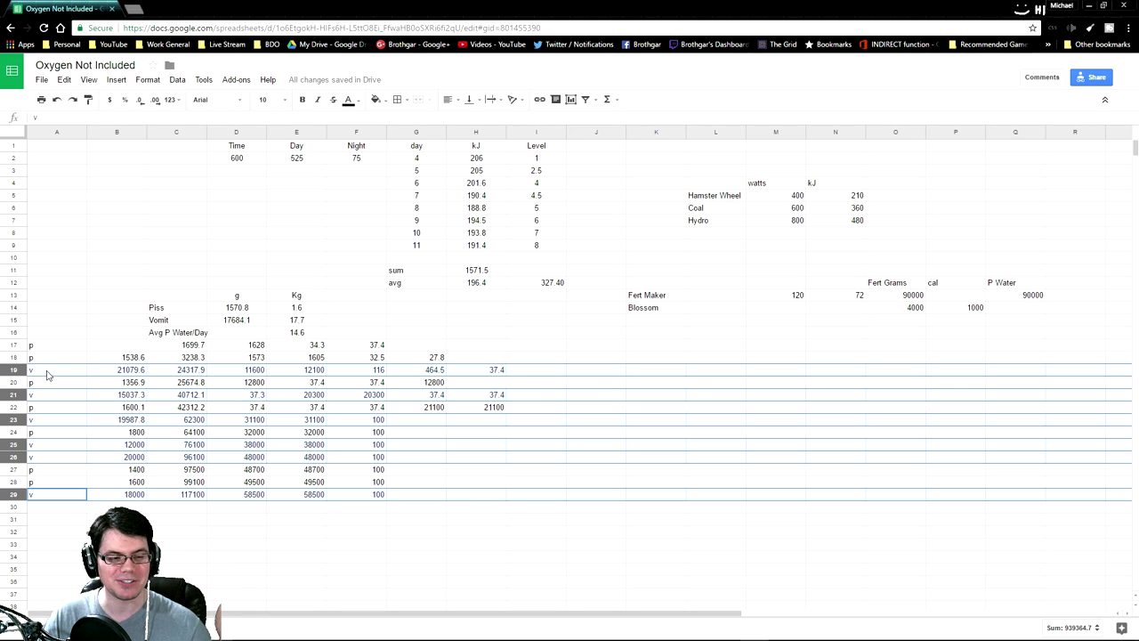
Fill the rows marked v (19, 21, 23, 25, 26 and 29) with dark yellow.
click(377, 100)
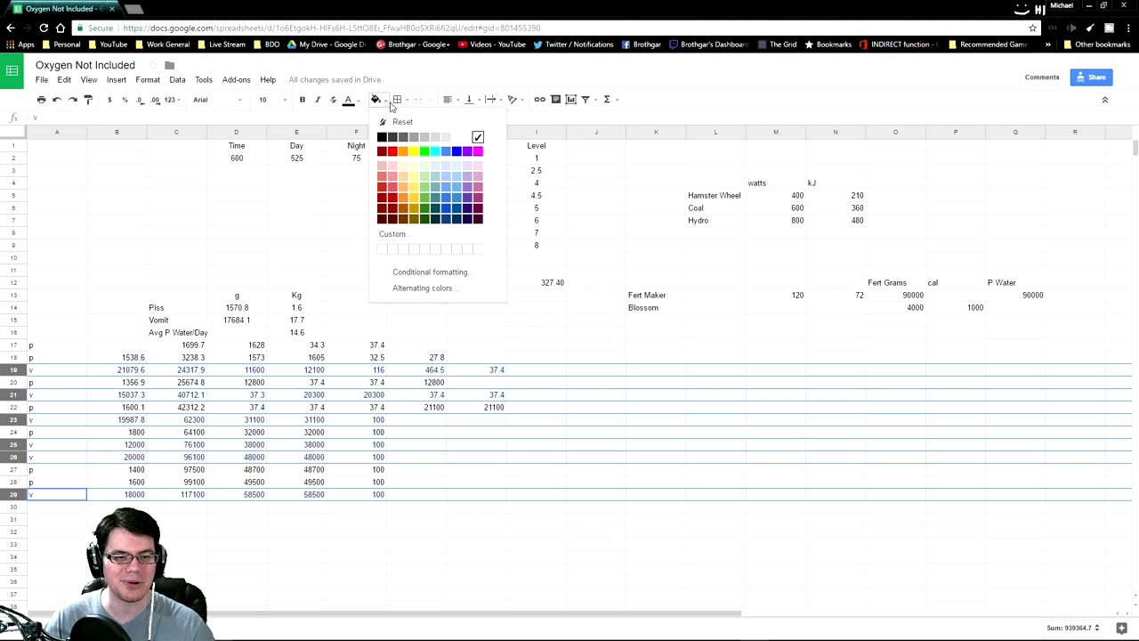
click(415, 197)
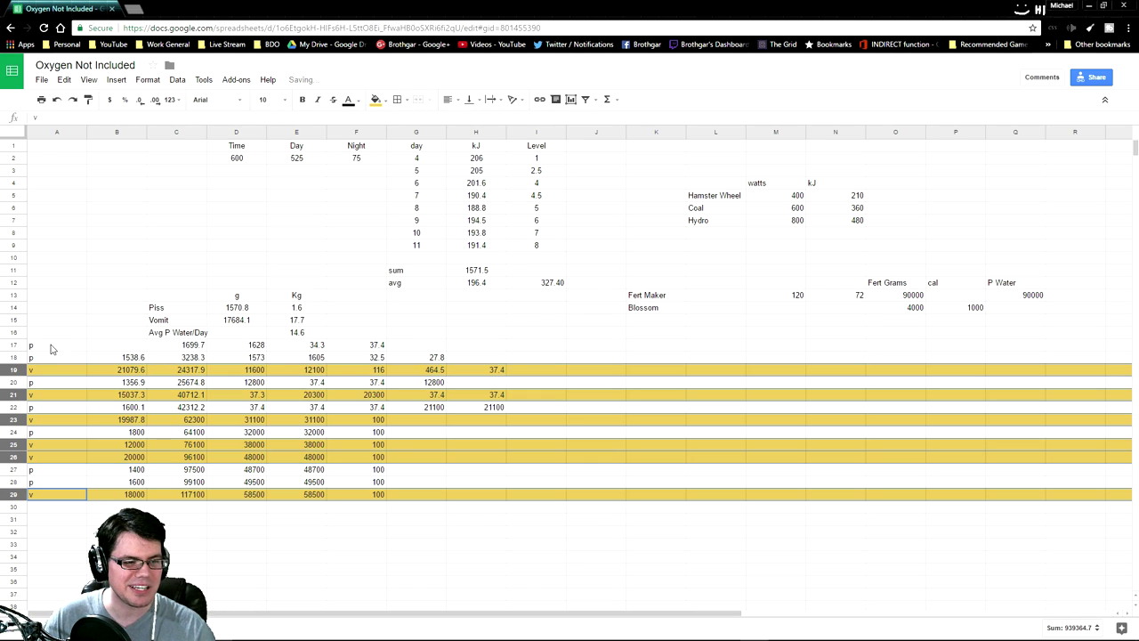
Fill the rows marked p (17, 18, 20, 22, 24, 27 and 28) with green.
click(19, 345)
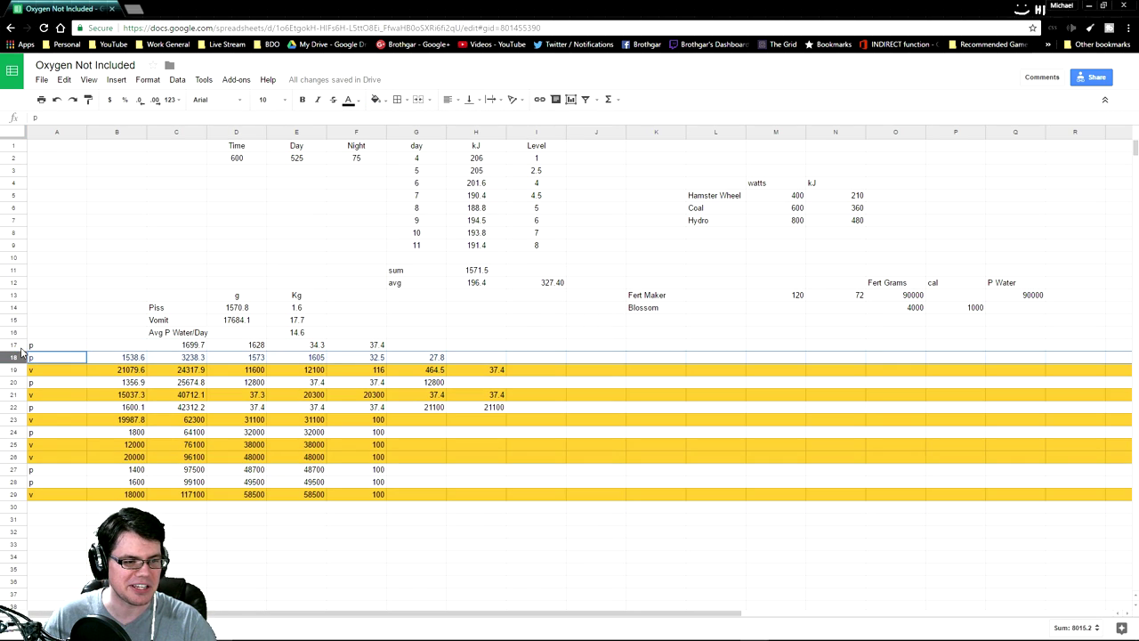
ctrl+click(19, 357)
ctrl+click(14, 382)
ctrl+click(14, 407)
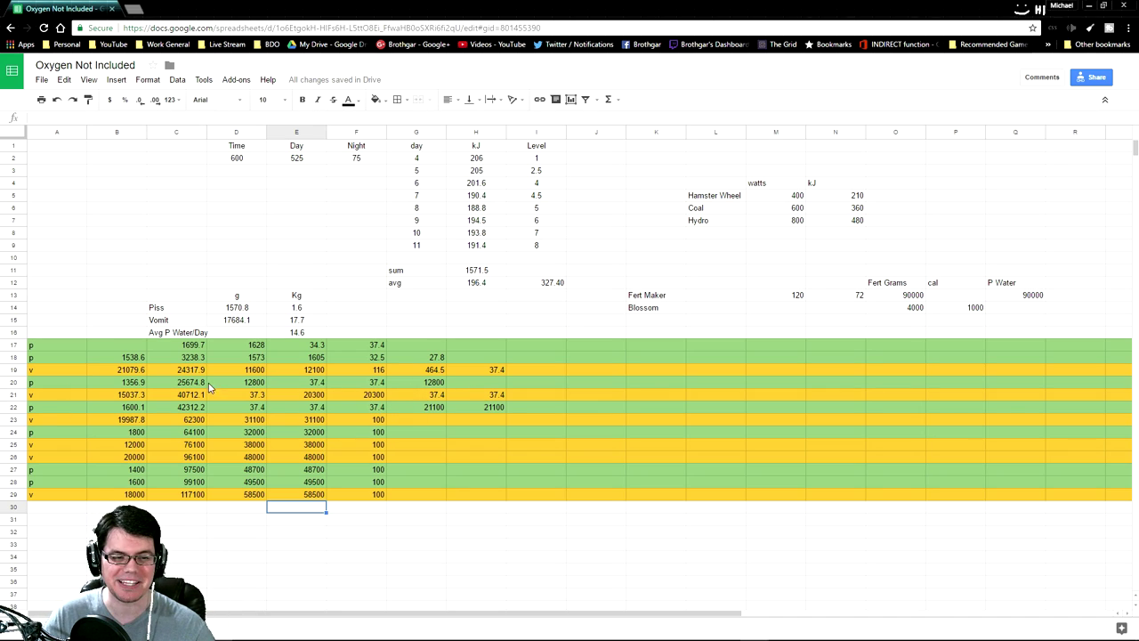
Inspect the Piss and Vomit gram and kilogram cells and the average polluted water per day.
click(248, 309)
click(356, 309)
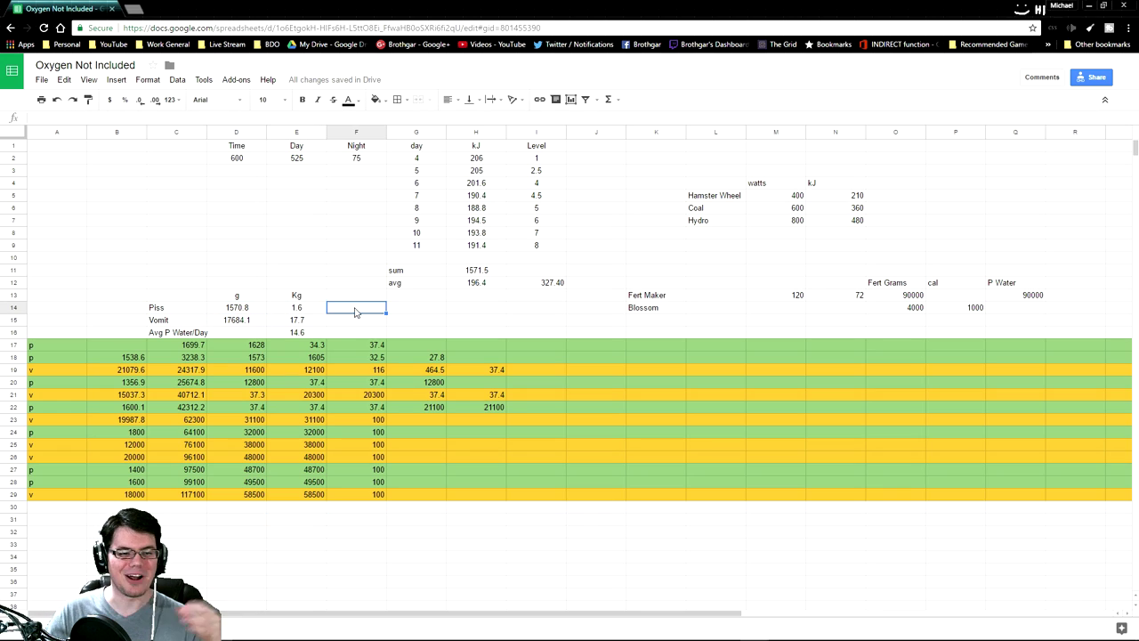
click(309, 308)
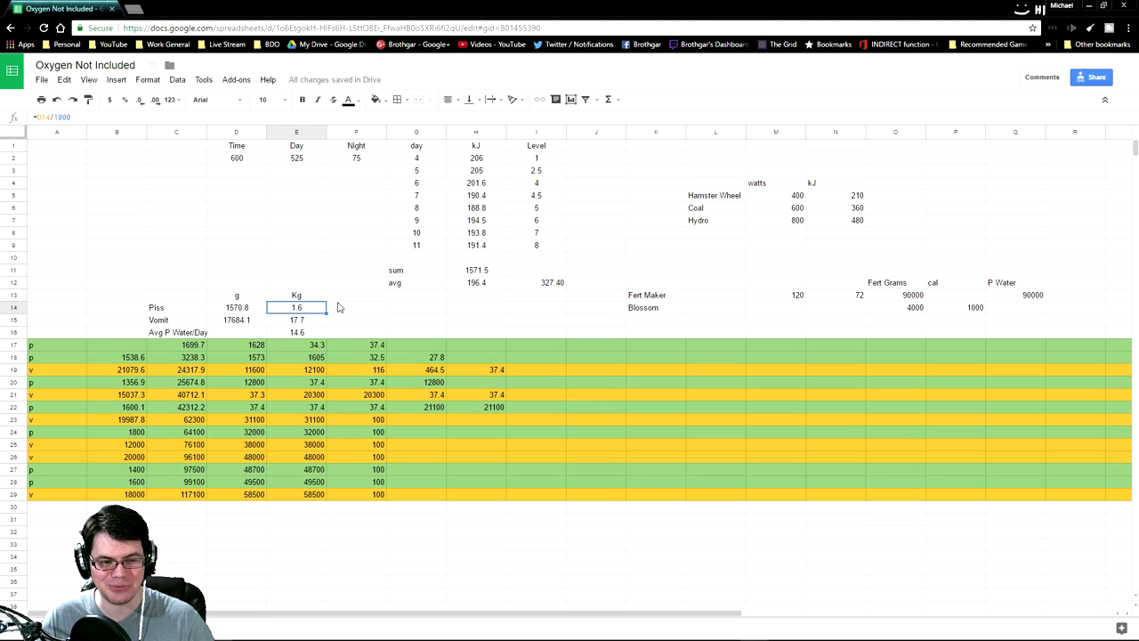
click(311, 325)
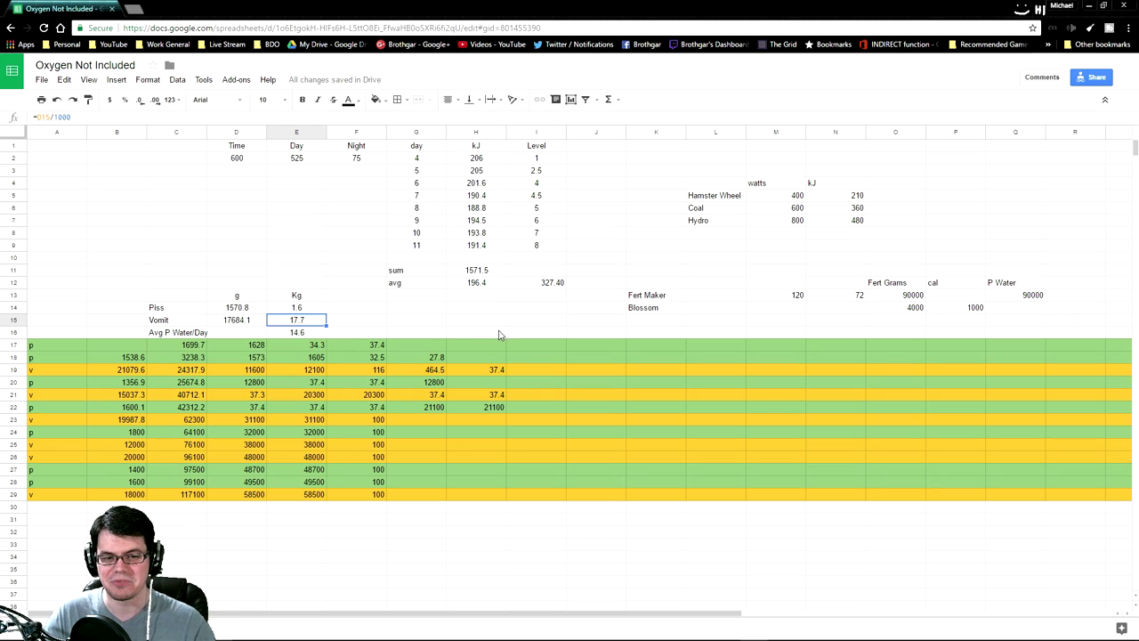
key(Down)
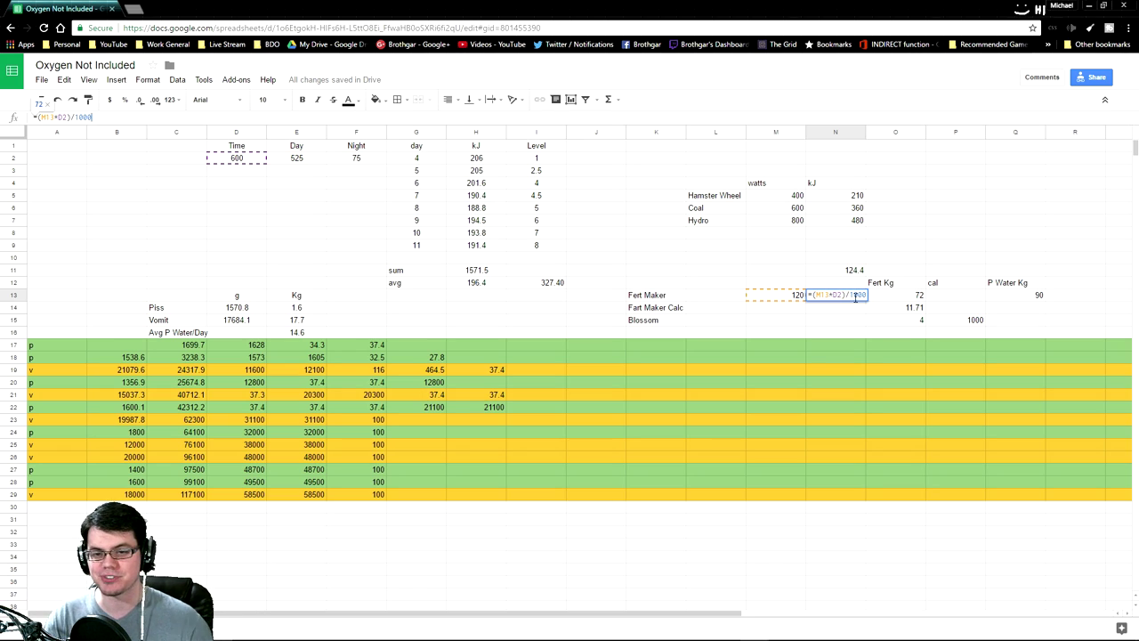
Check the Fert Maker's daily kJ formula against the average daily kJ in H12 and the difference in N11.
key(Return)
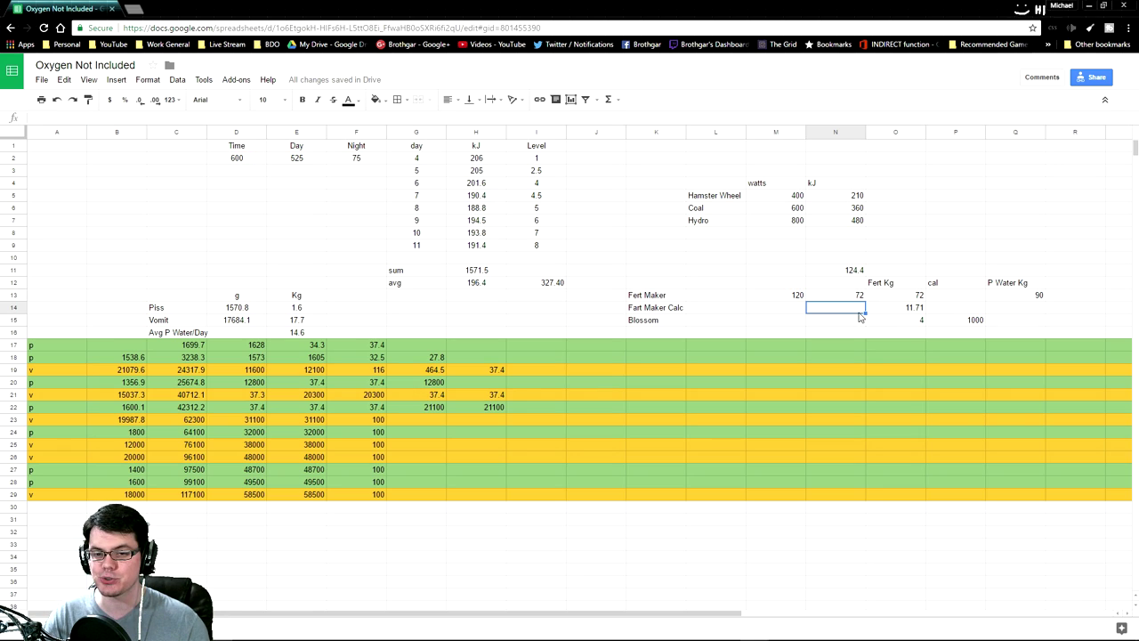
click(855, 298)
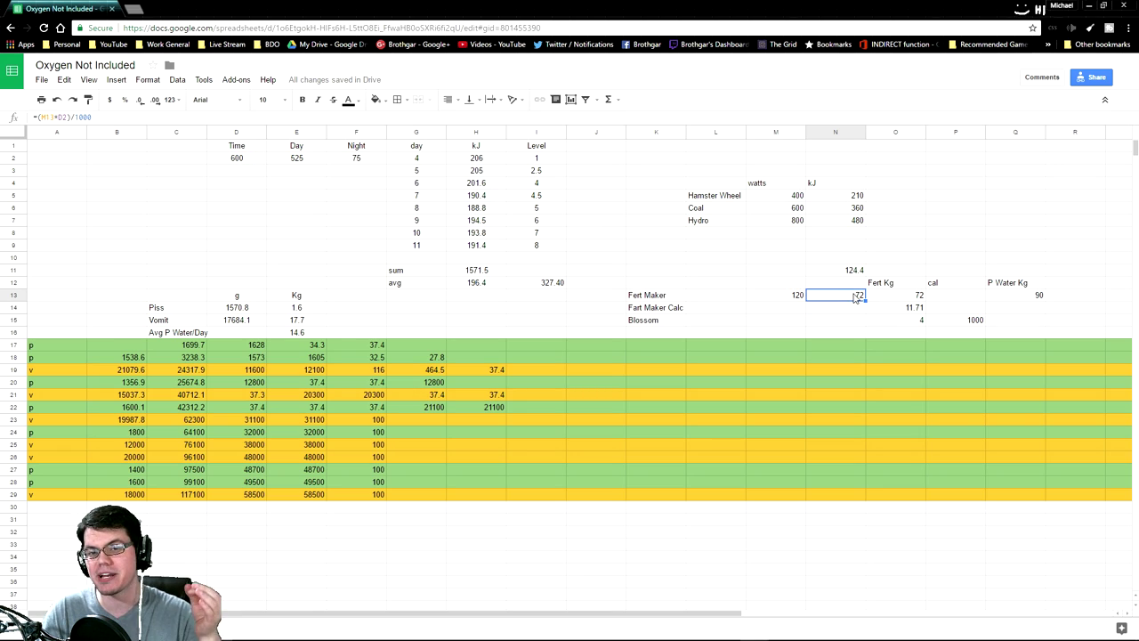
click(493, 285)
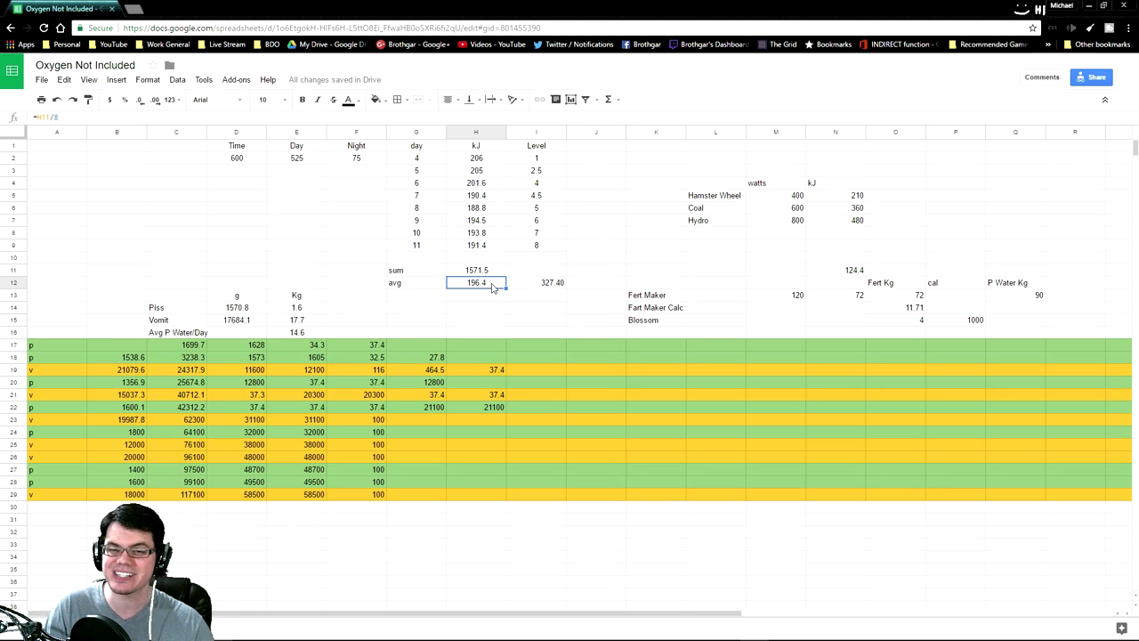
click(854, 270)
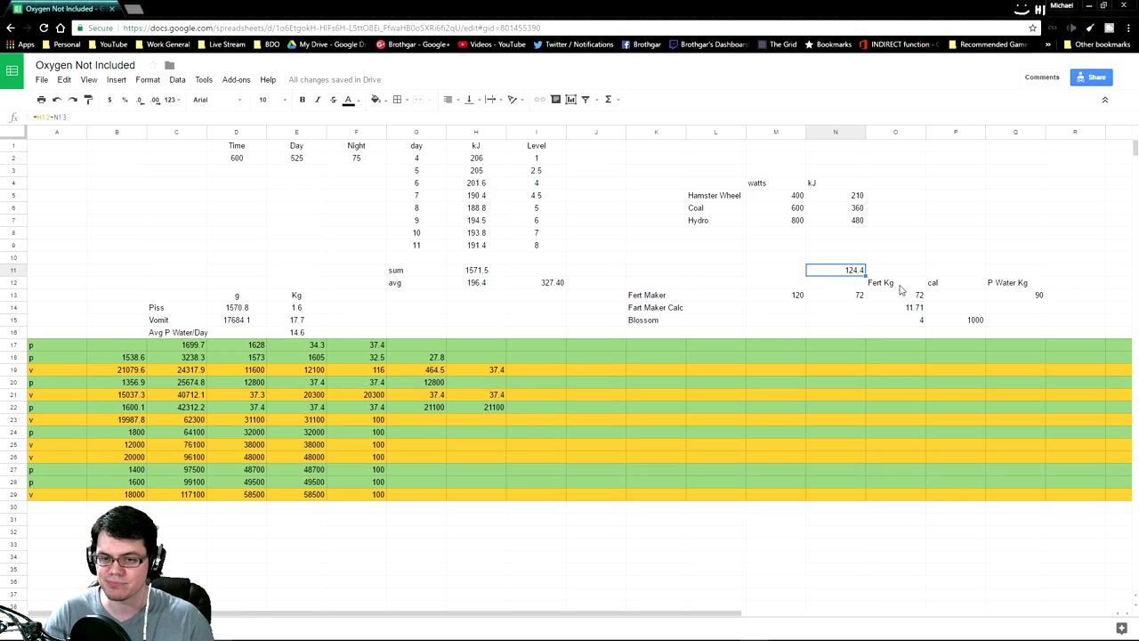
Examine the Fert Maker's polluted water and fertilizer formulas, the average polluted water per day and the Fart Maker Calc formula.
double_click(1015, 294)
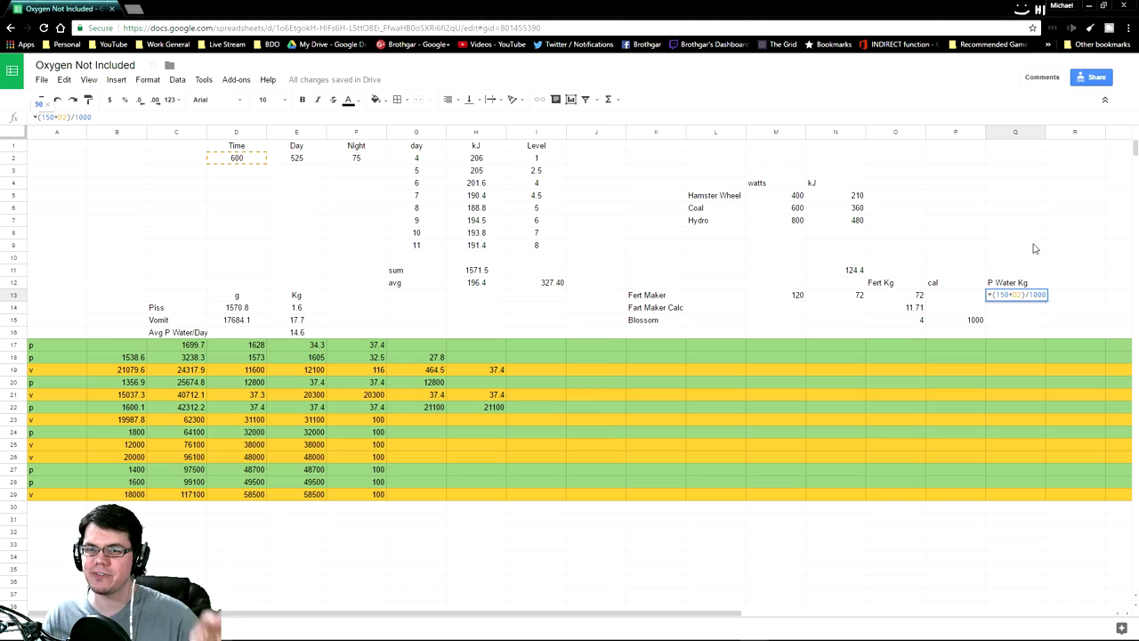
click(1025, 260)
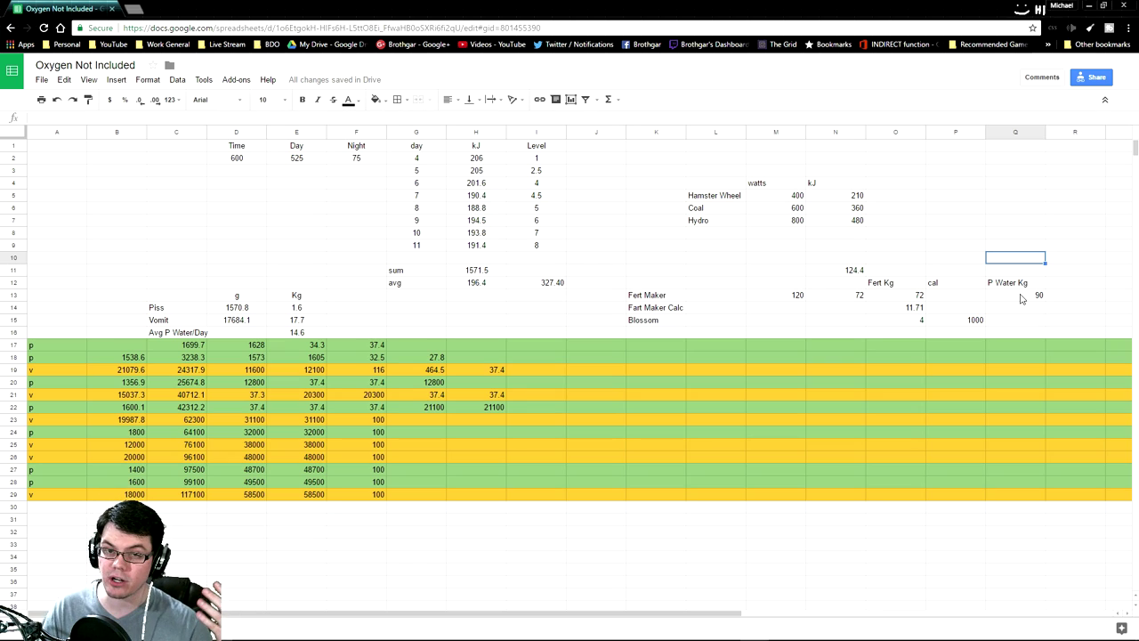
click(915, 297)
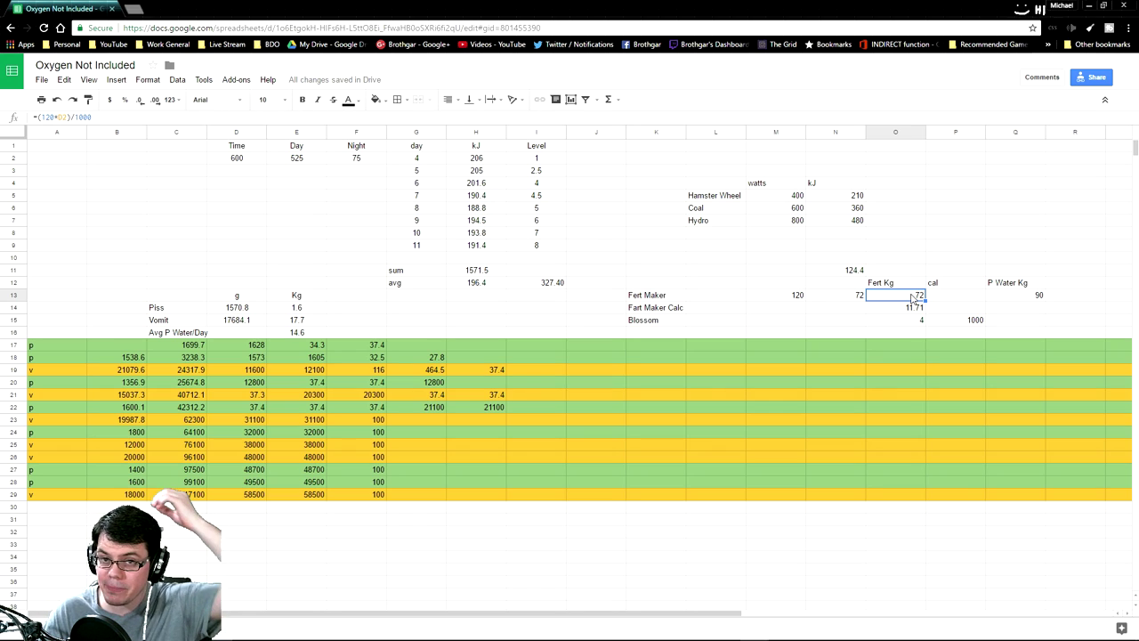
click(856, 308)
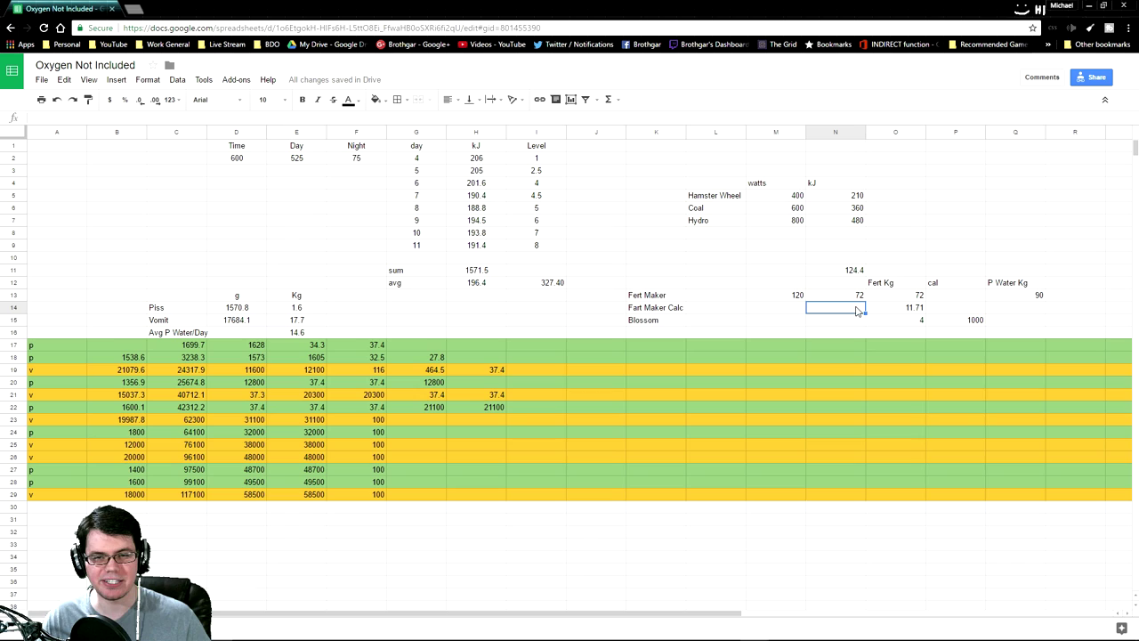
click(318, 335)
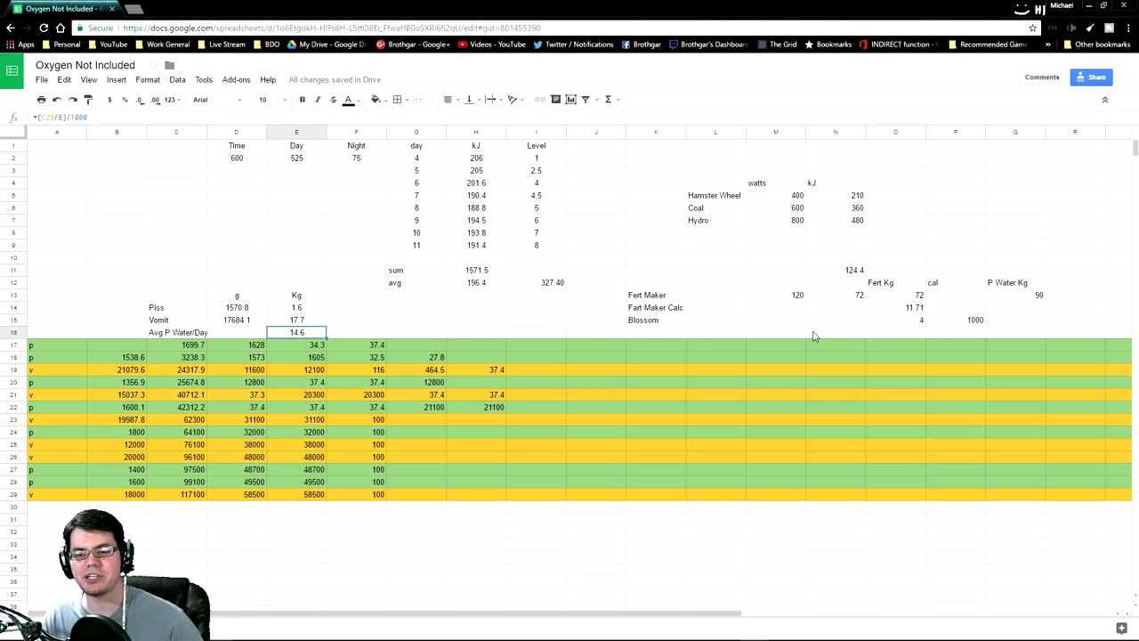
click(906, 310)
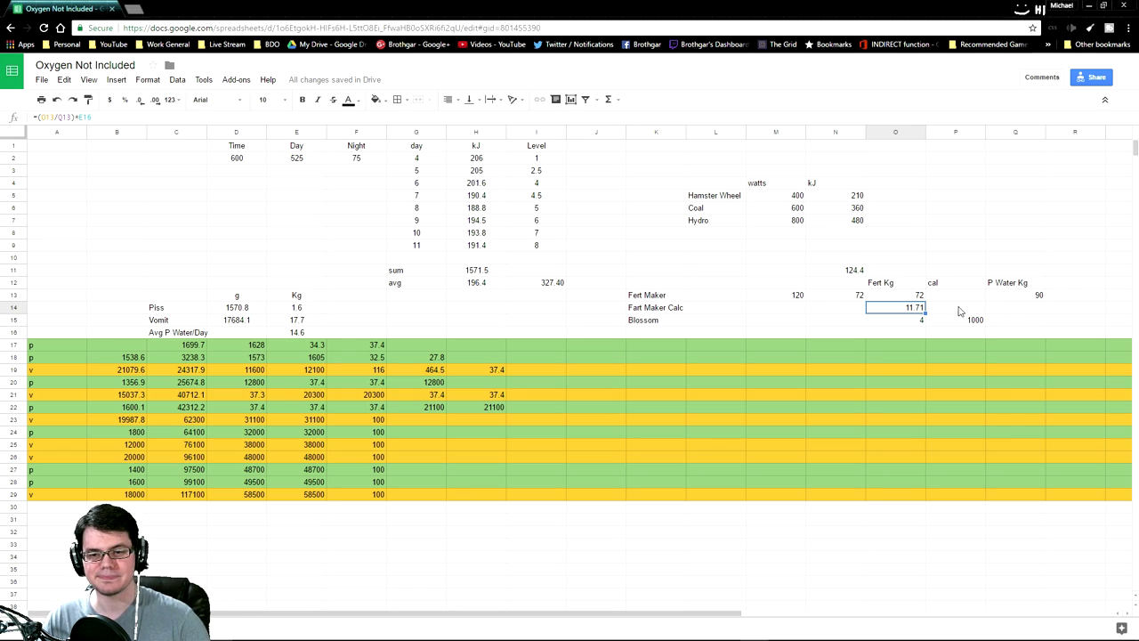
Enter =O14/O15 in O16 to divide the calculated daily fertilizer by the Blossom's fertilizer amount, and compare it with the average polluted water.
click(917, 335)
text(=)
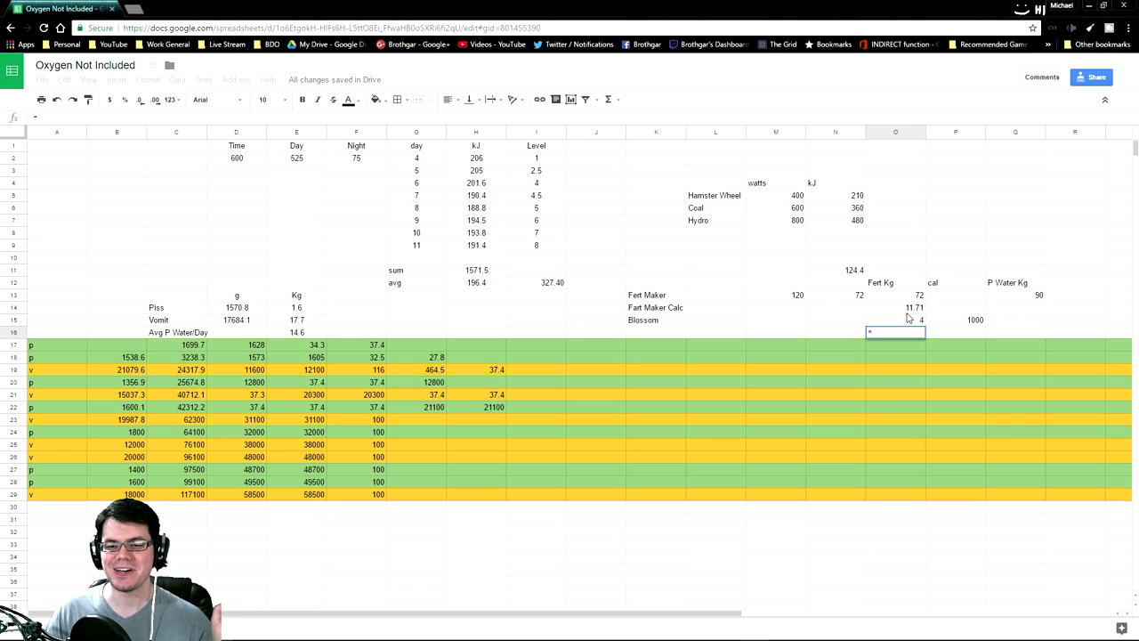
click(907, 310)
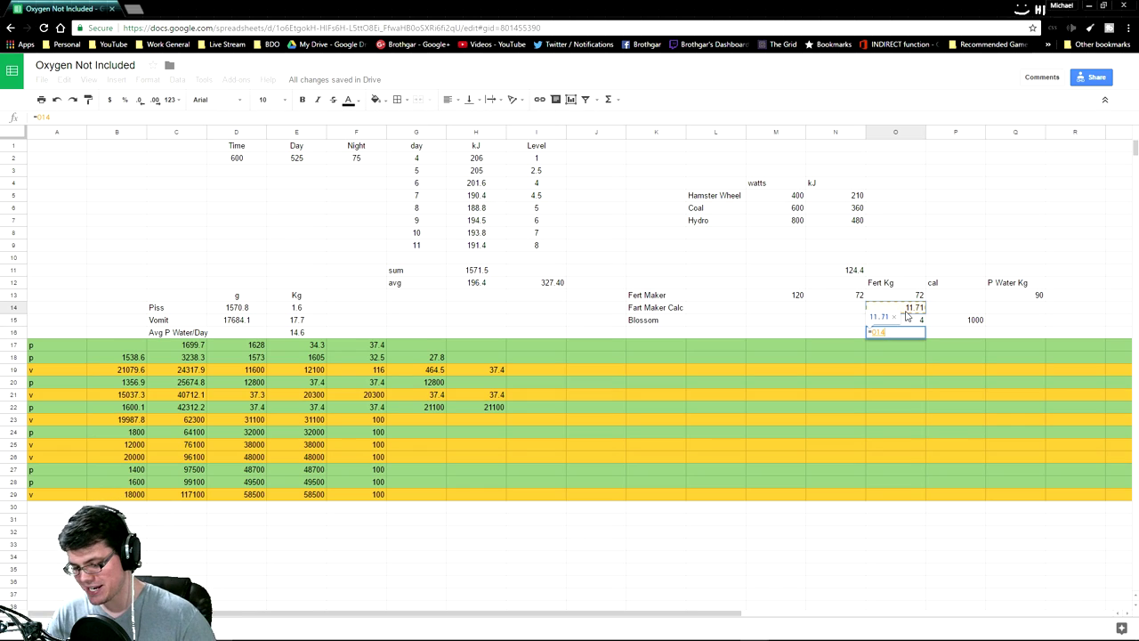
text(/)
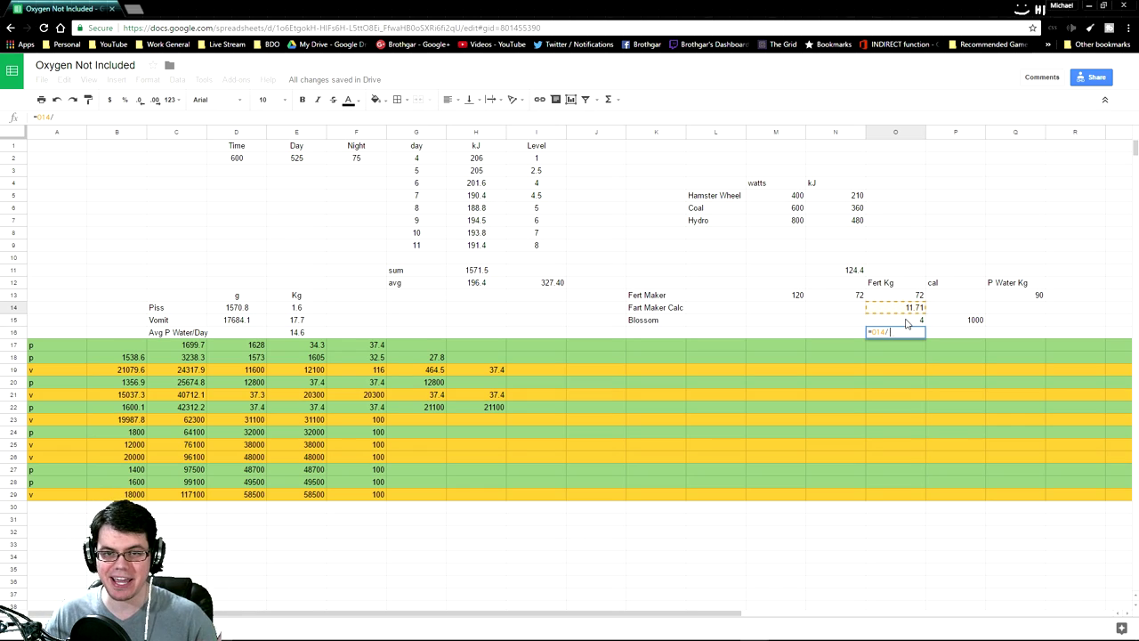
click(914, 322)
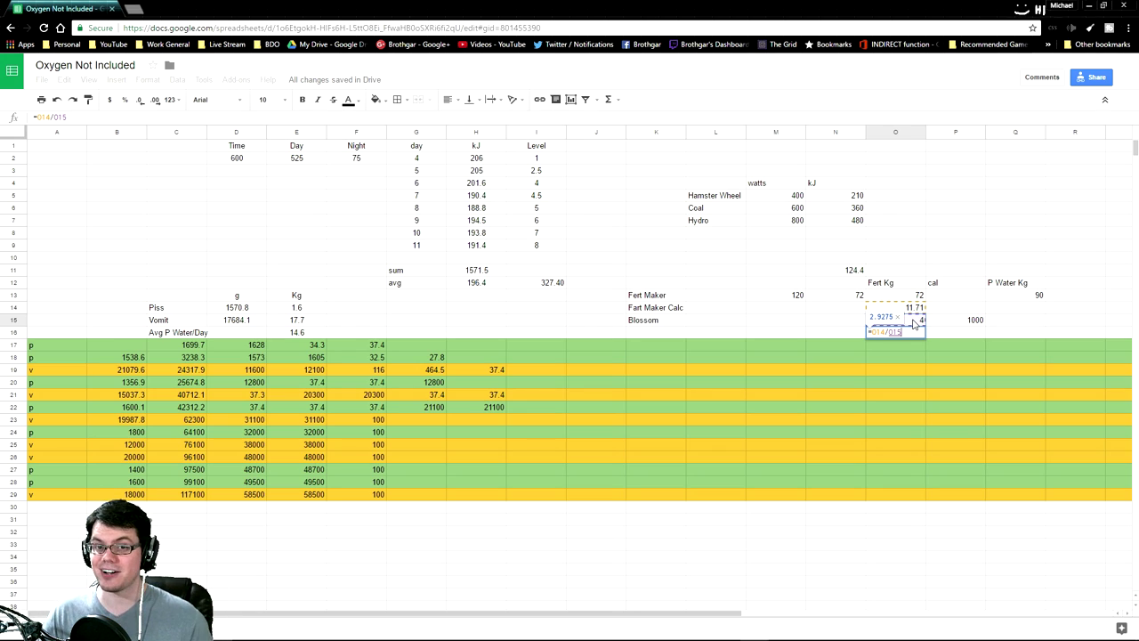
key(Return)
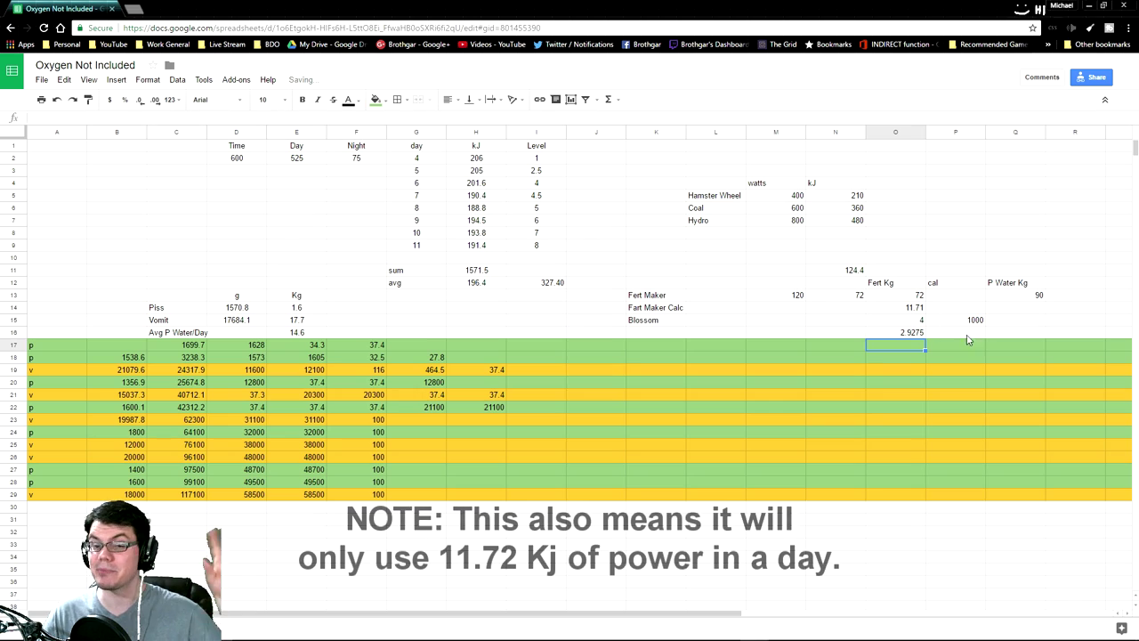
click(915, 335)
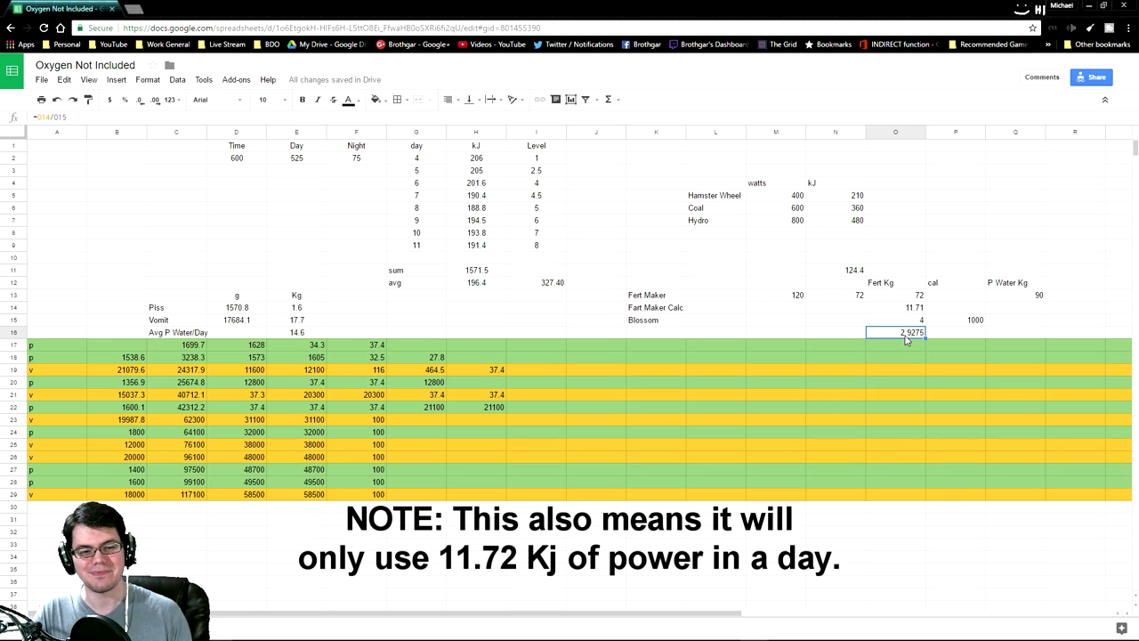
click(312, 334)
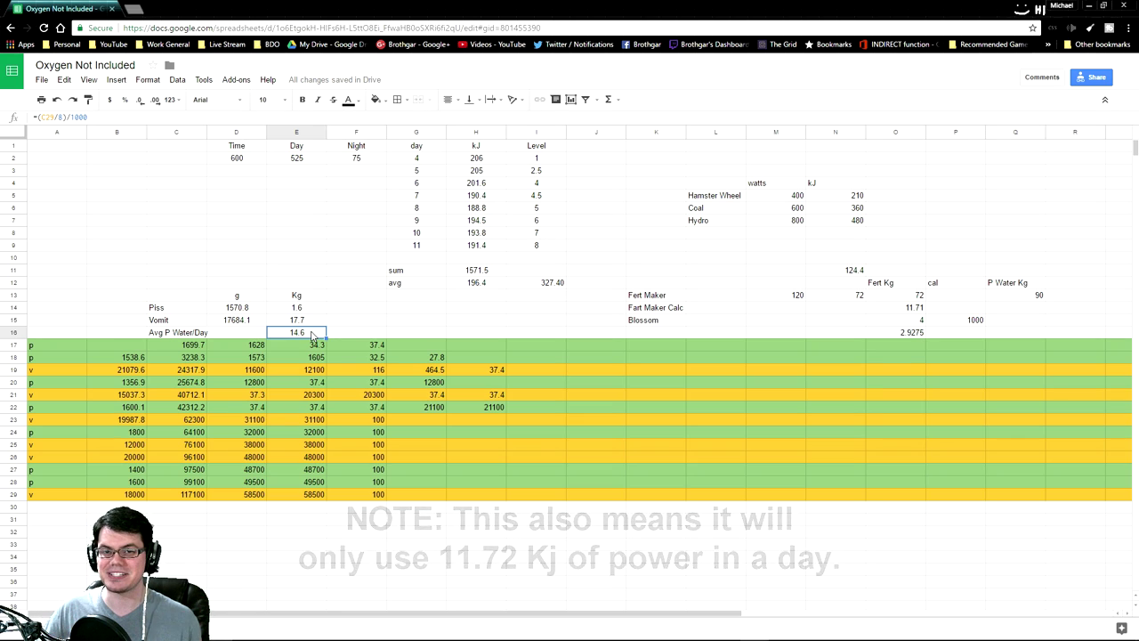
Switch to the Oxygen Not Included game, leave compost placement and inspect the status of the sleeping duplicants on the diamond floor.
key(alt+Tab)
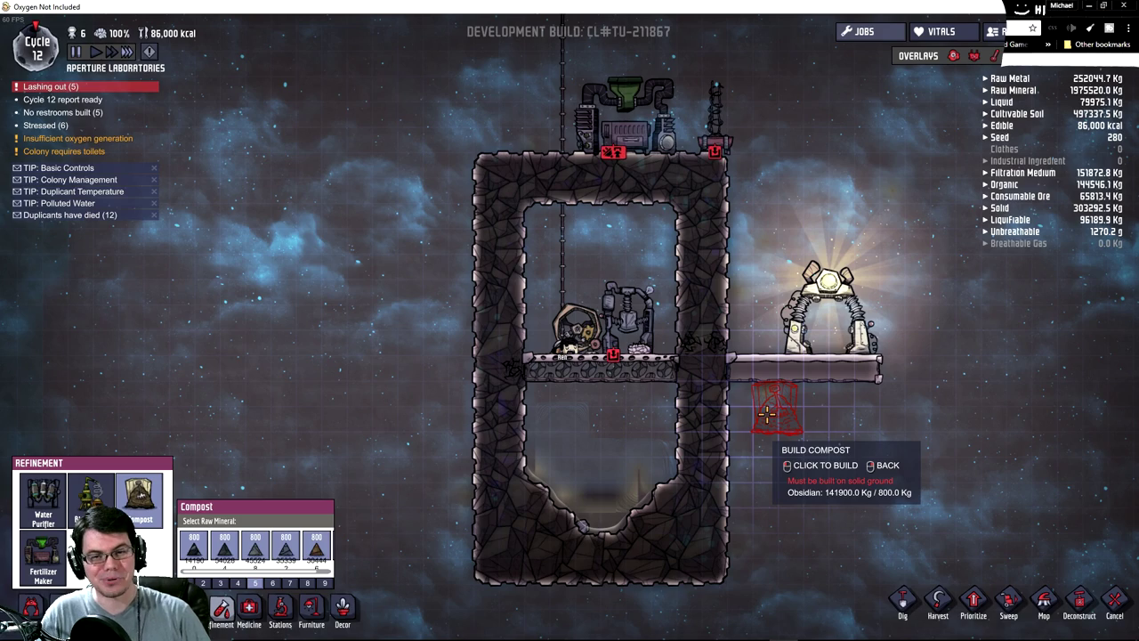
right_click(766, 419)
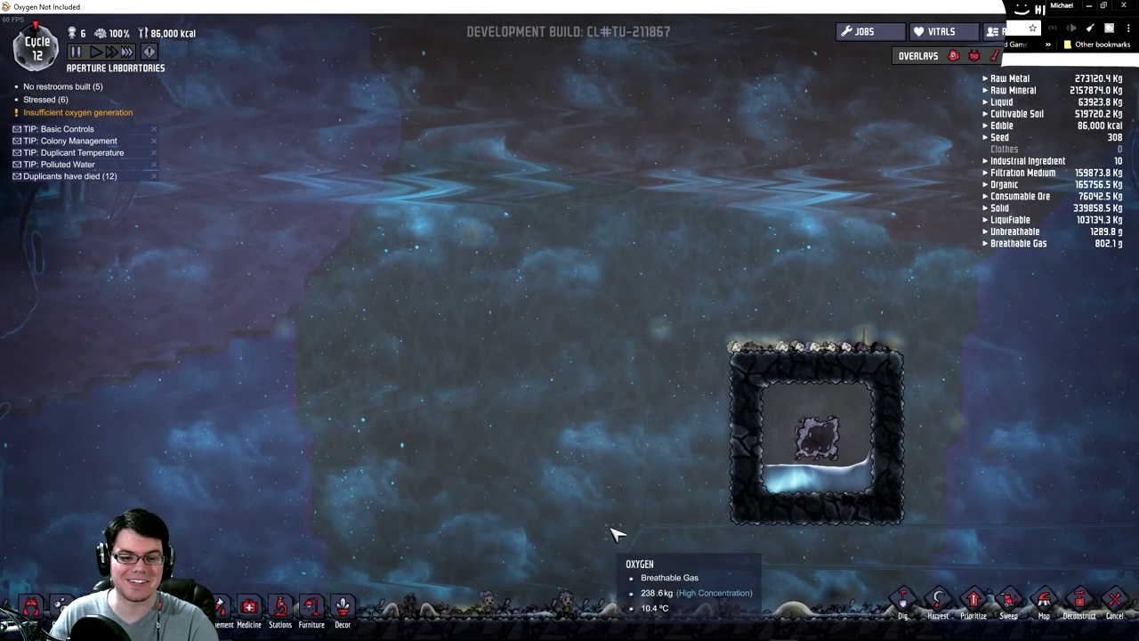
key(s)
key(a)
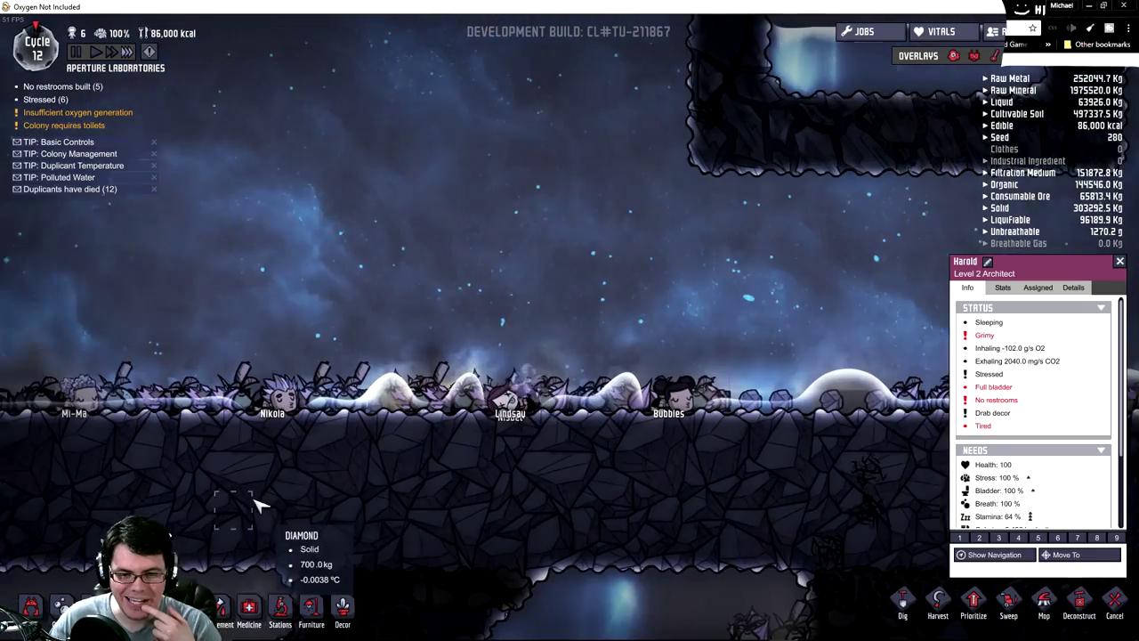
click(698, 415)
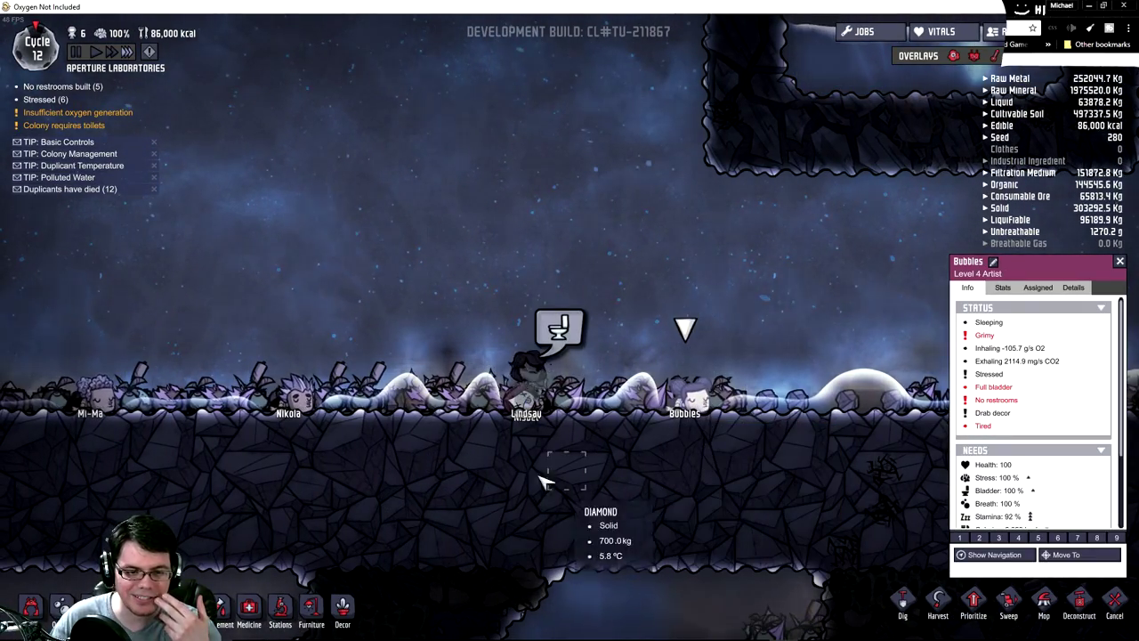
click(529, 415)
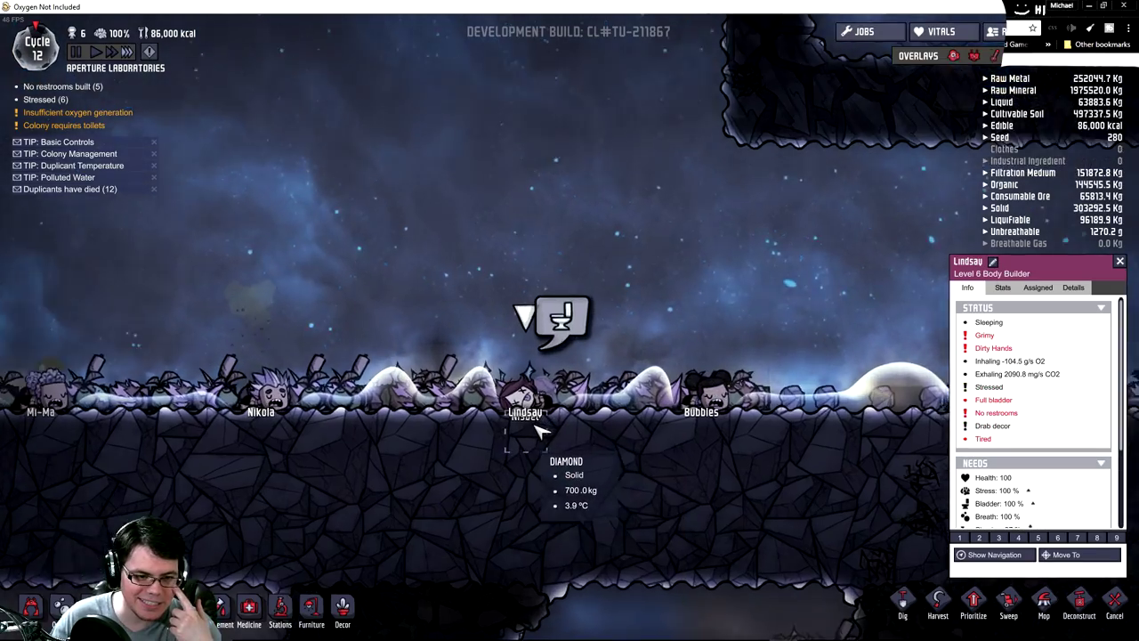
scroll(530, 419, up, 3)
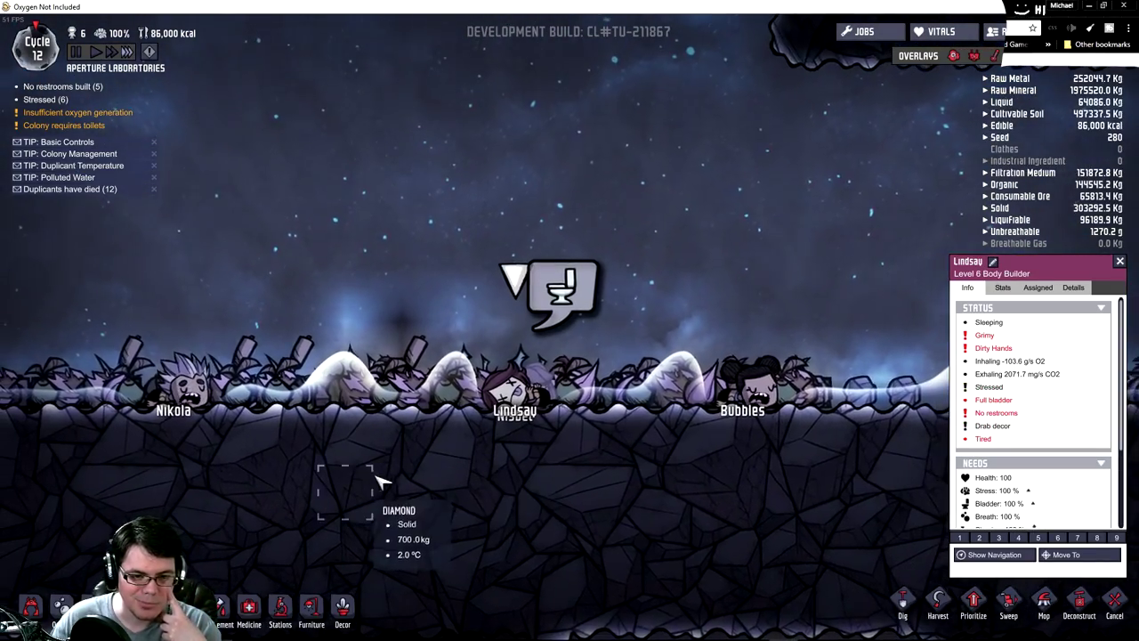
scroll(525, 490, down, 2)
scroll(511, 490, down, 3)
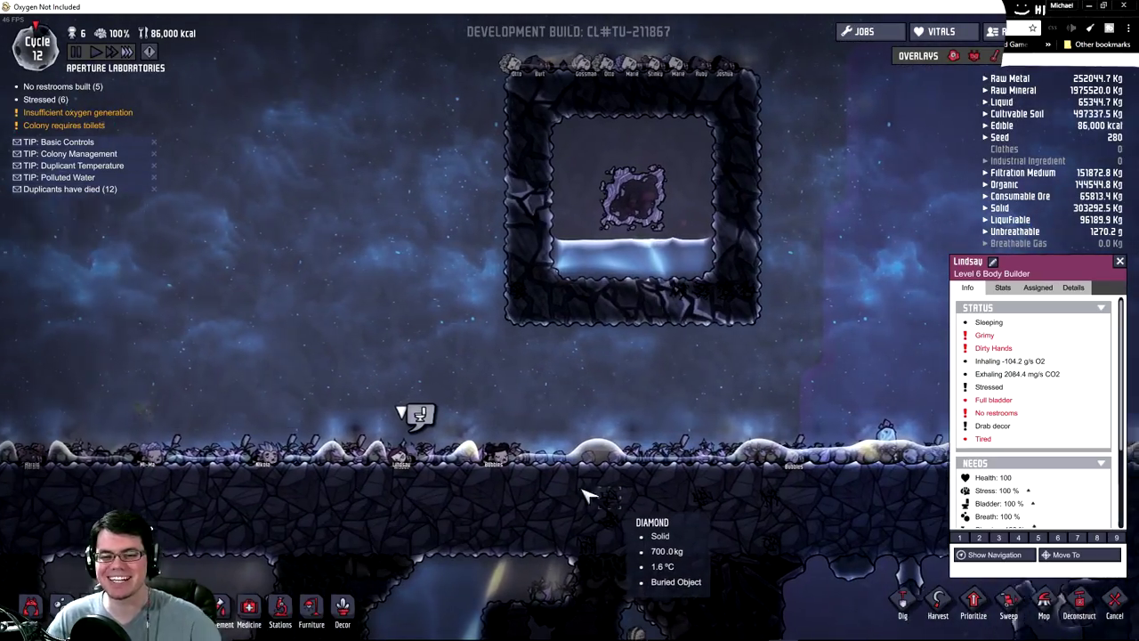
key(d)
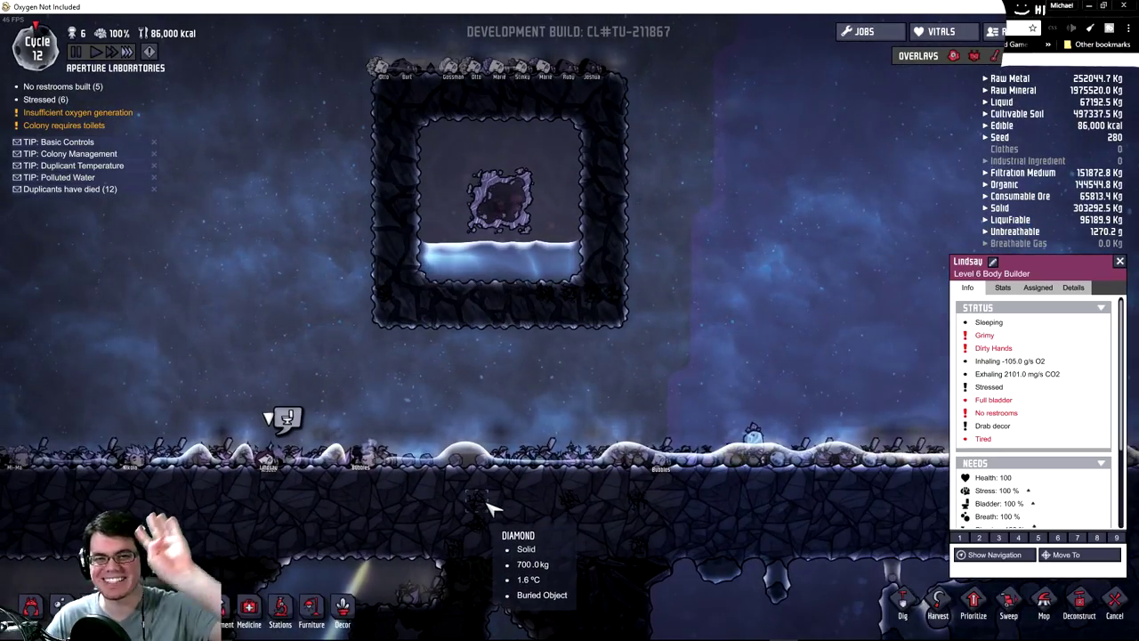